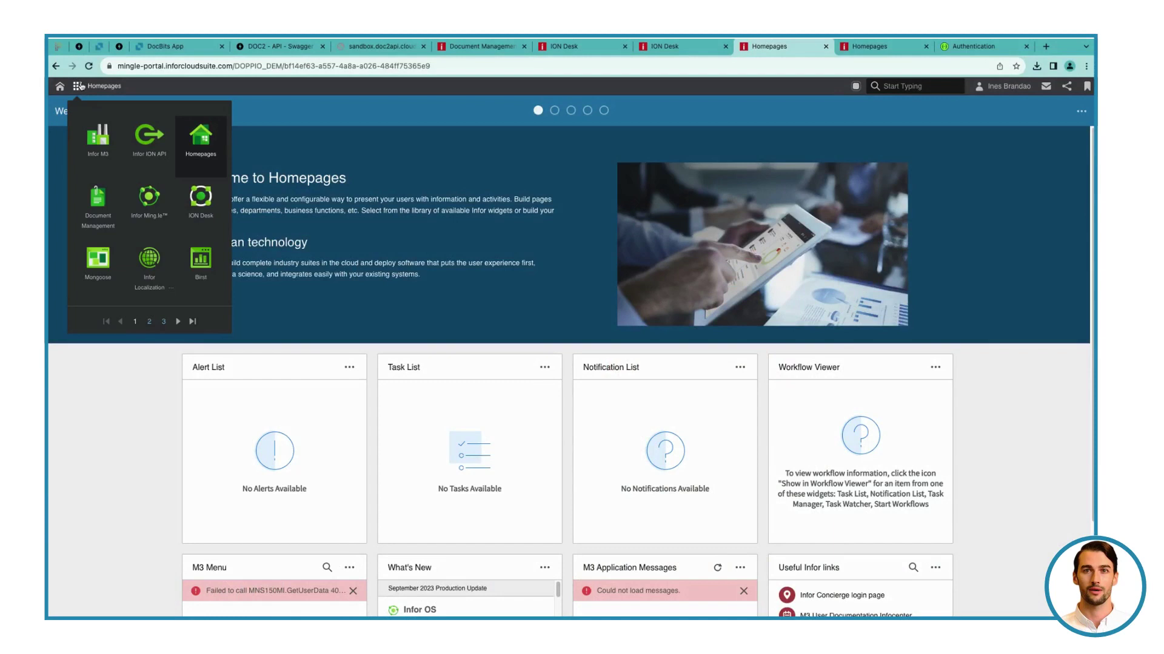
Open ION Desk and create a new Document Flow from Connect > Data Flows
left_click(189, 190)
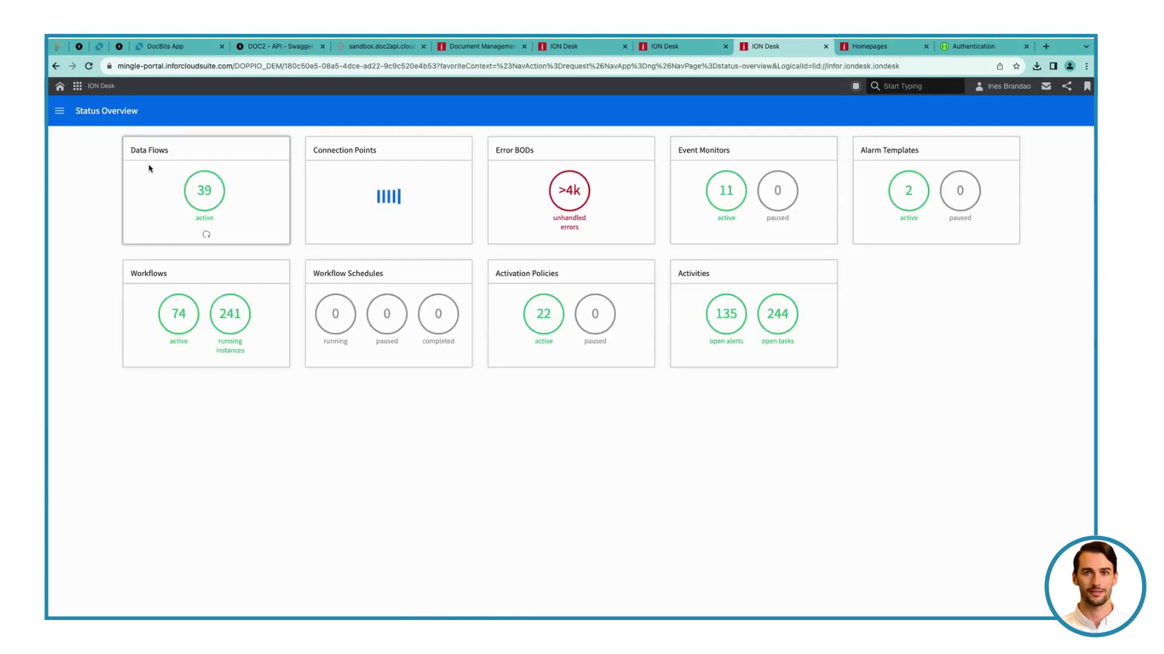
left_click(59, 110)
left_click(83, 126)
left_click(111, 149)
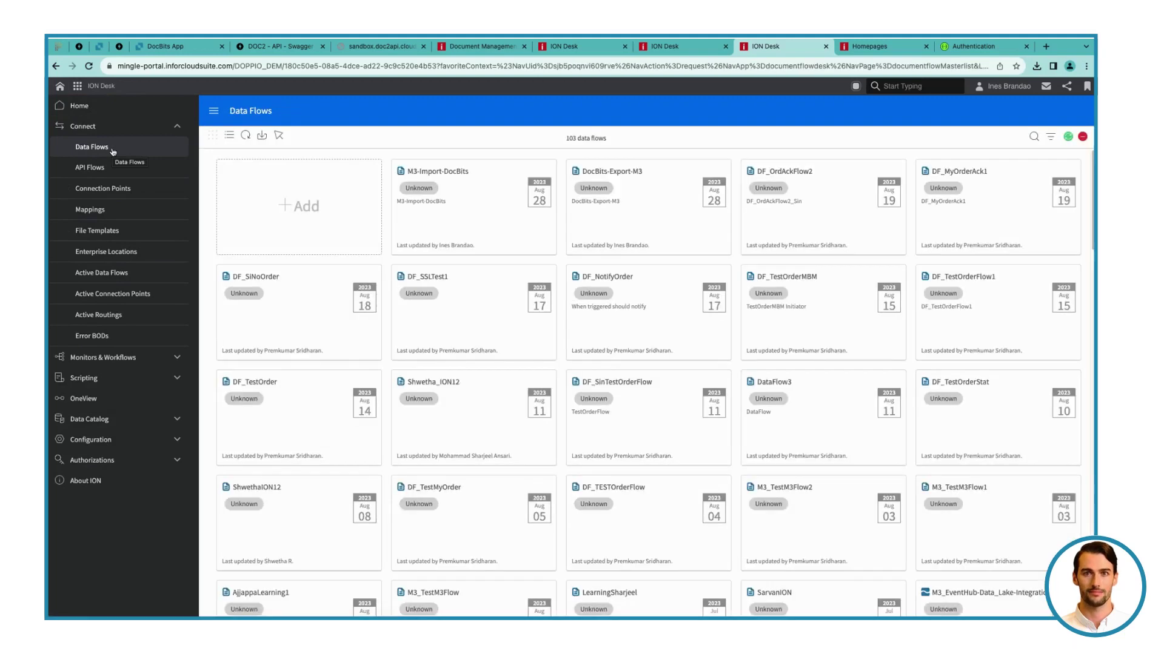
left_click(322, 211)
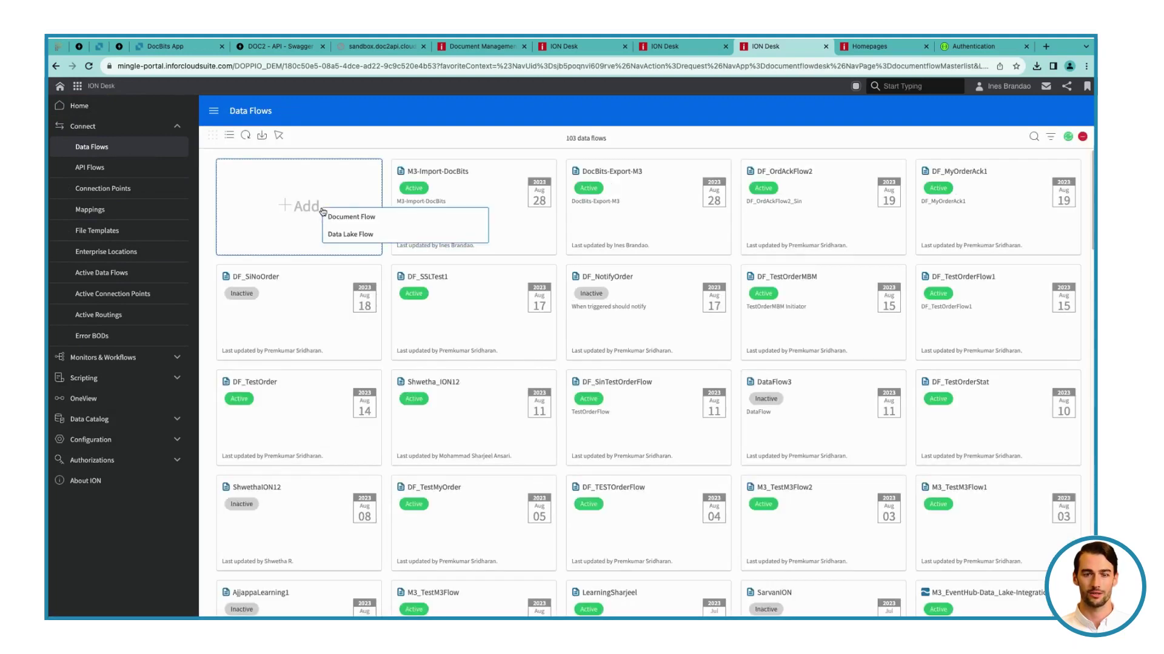
left_click(335, 218)
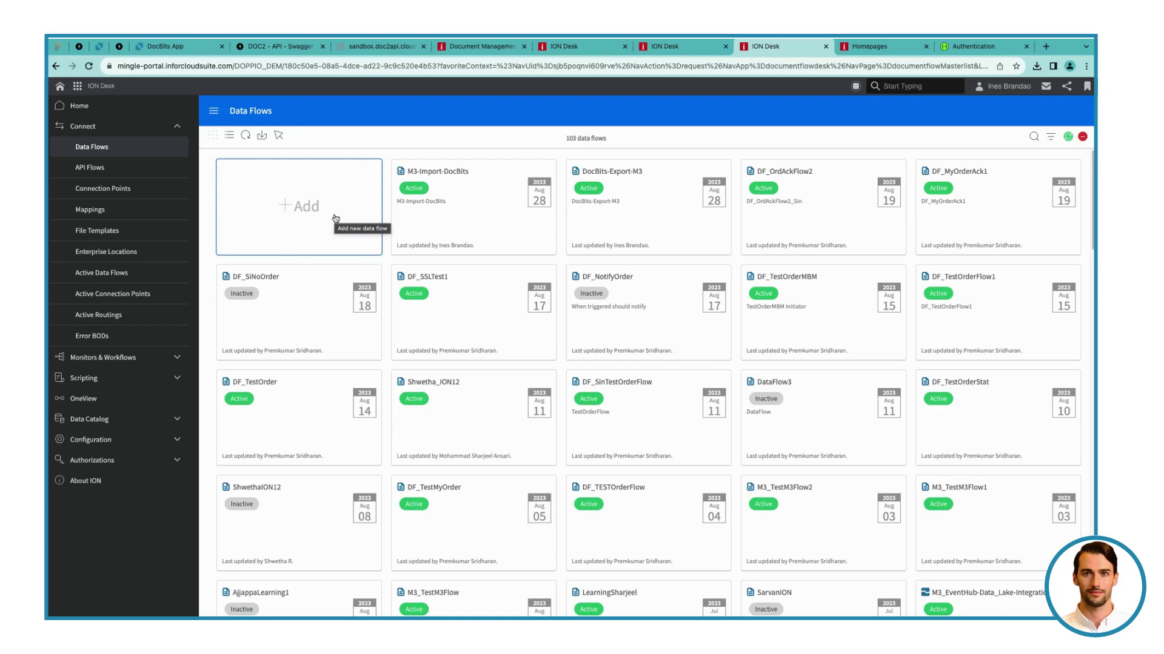
left_click(284, 191)
Name the flow DocBits-DEV-Export-M3 and use the same text as its description
type("DocBi")
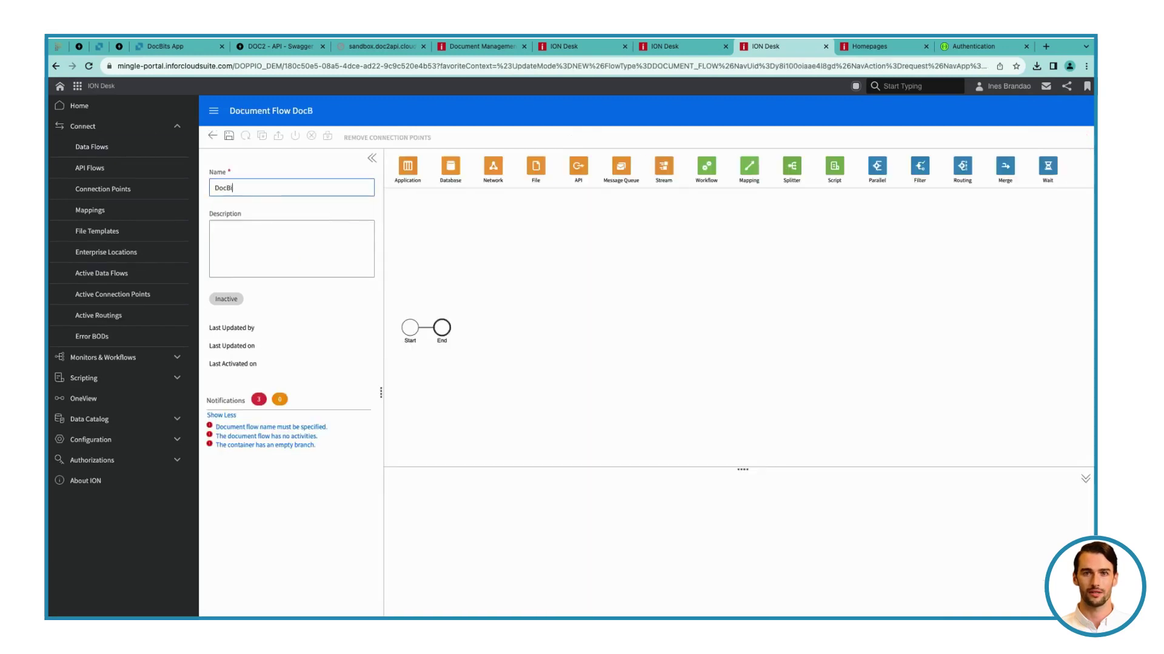
type("ts-DEV-Export-M3")
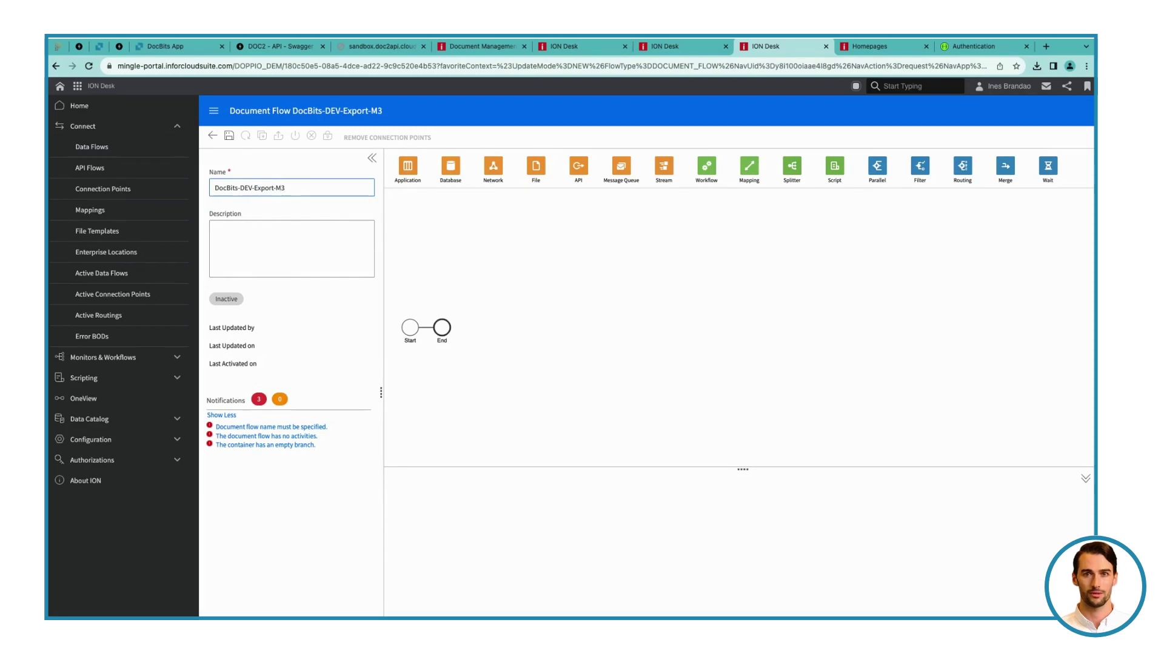
left_click(319, 259)
type("DocBits-DEV-Export-M3")
left_click(446, 239)
Add an Application activity named DocBits-DEV-Sandbox between Start and End
left_click_drag(407, 166, 428, 328)
double_click(467, 516)
type("Doc")
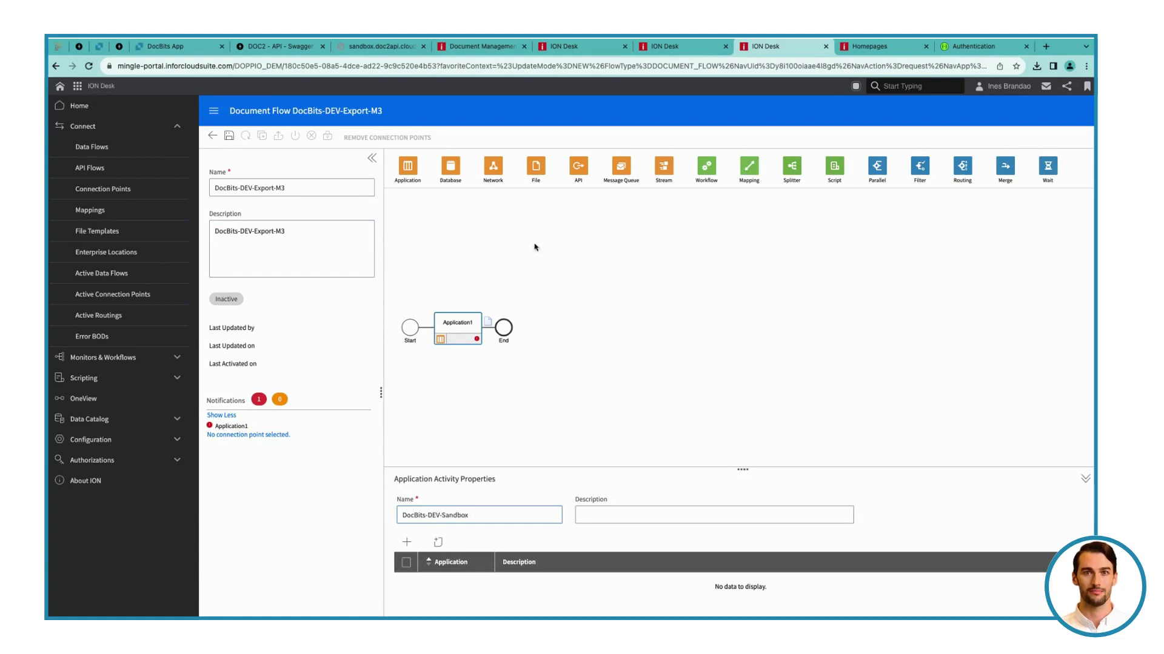
type("Bits-DEV-Sandbox")
Chain three Mapping activities and another Application activity after DocBits-DEV-Sandbox
left_click_drag(752, 170, 490, 332)
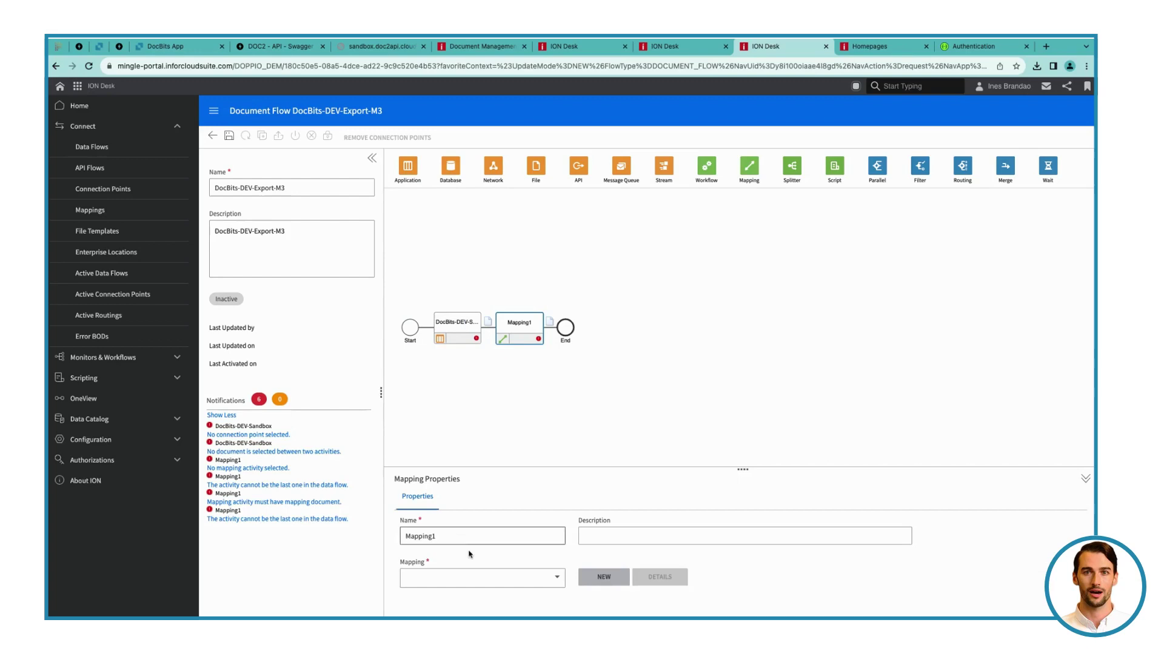
left_click_drag(749, 168, 550, 327)
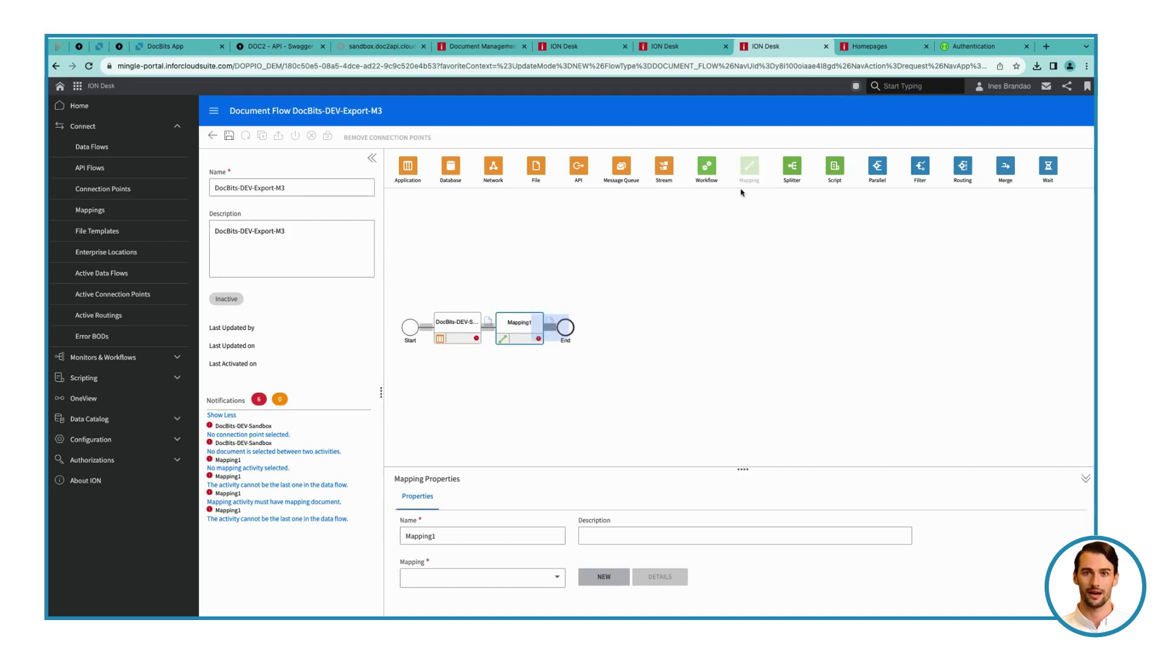
left_click_drag(749, 173, 613, 328)
left_click_drag(417, 173, 672, 327)
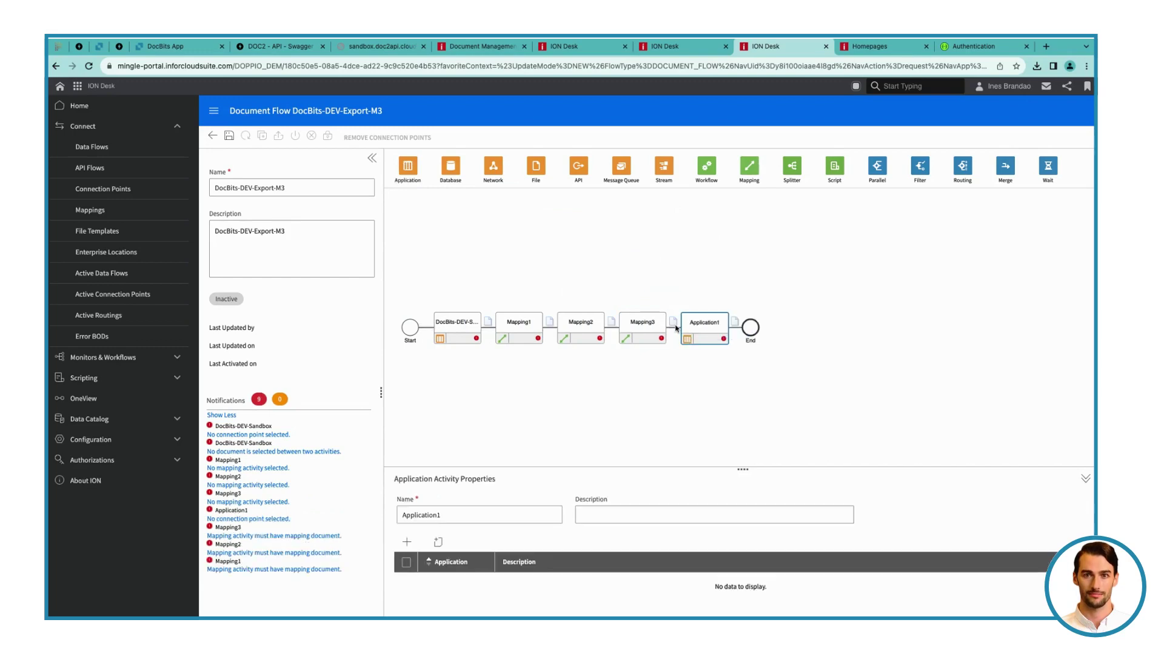
Rename the last application activity to M3 and link it to the m3 application
double_click(444, 513)
type("M3")
left_click(406, 542)
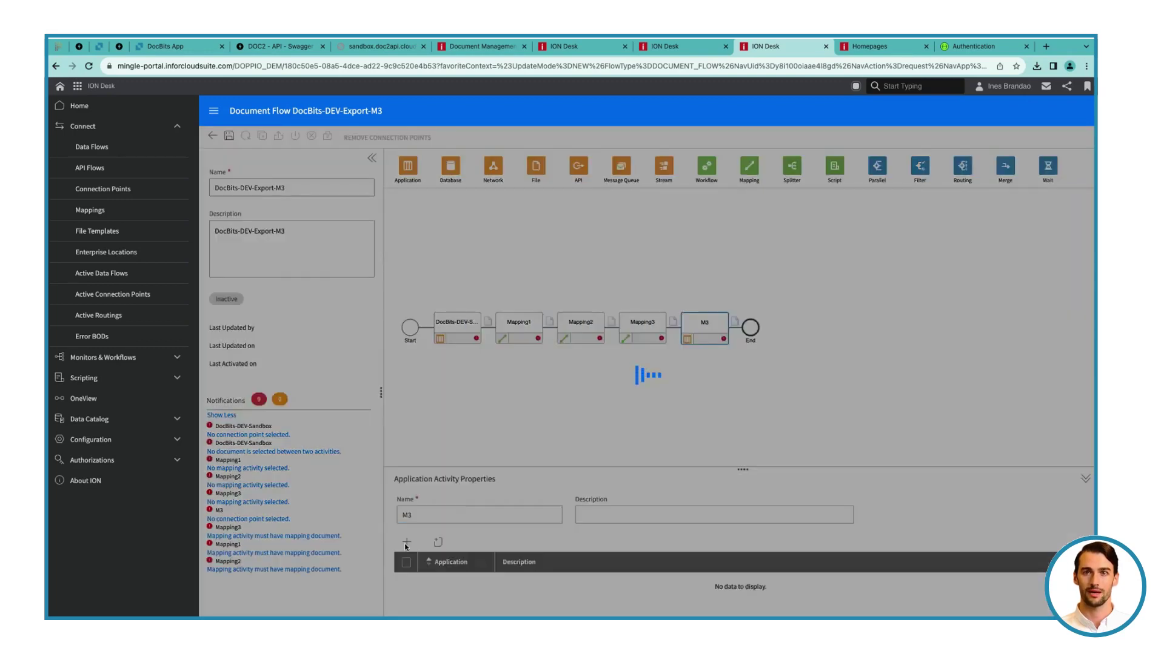
type("m3")
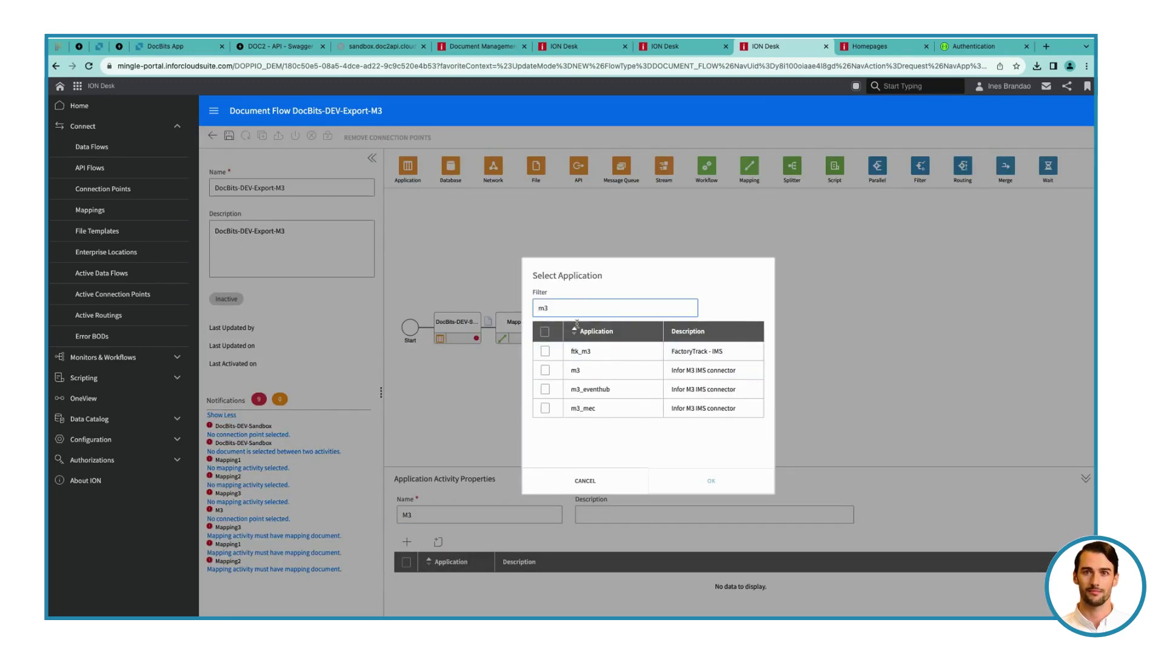
left_click(582, 371)
left_click(706, 481)
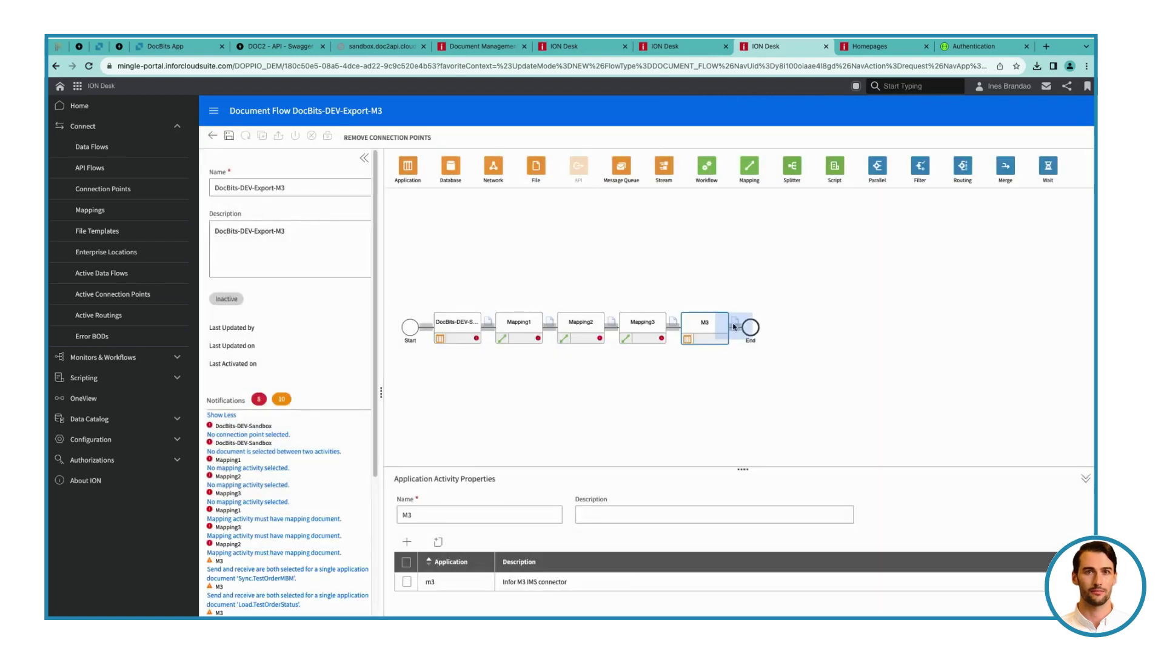
Add an ION API activity before End, named and described DocBits-DEV-API-Error
left_click_drag(733, 328, 733, 328)
triple_click(418, 515)
type("DocBits-DEV-")
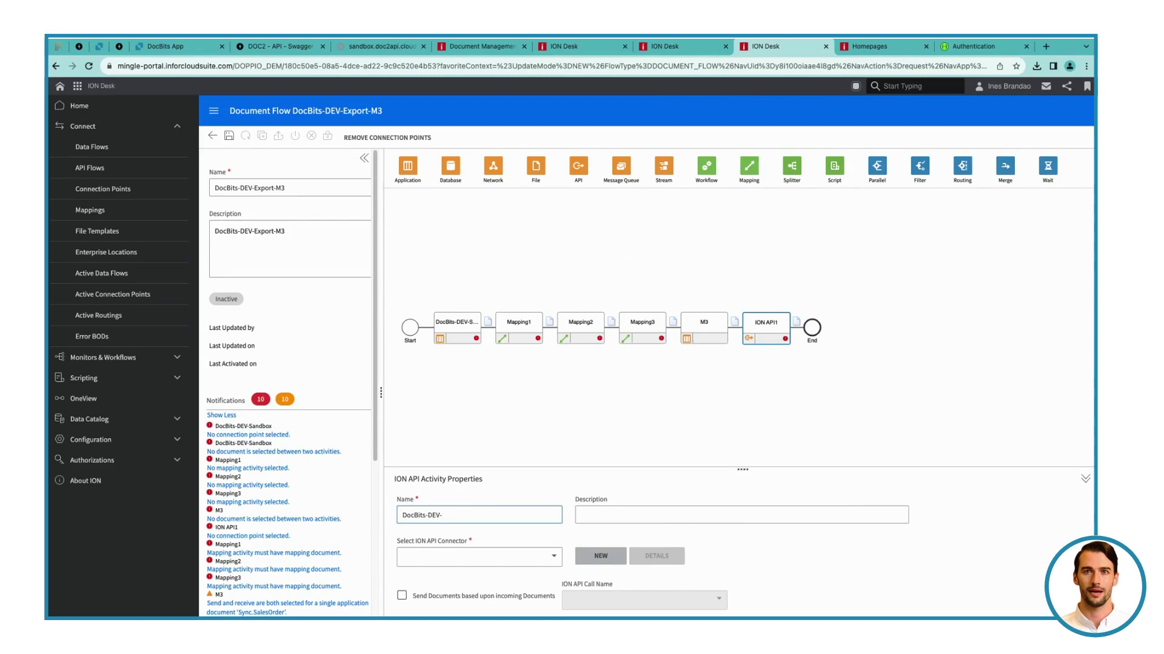
type("API-Error")
key("ctrl+a")
key("ctrl+c")
left_click(740, 515)
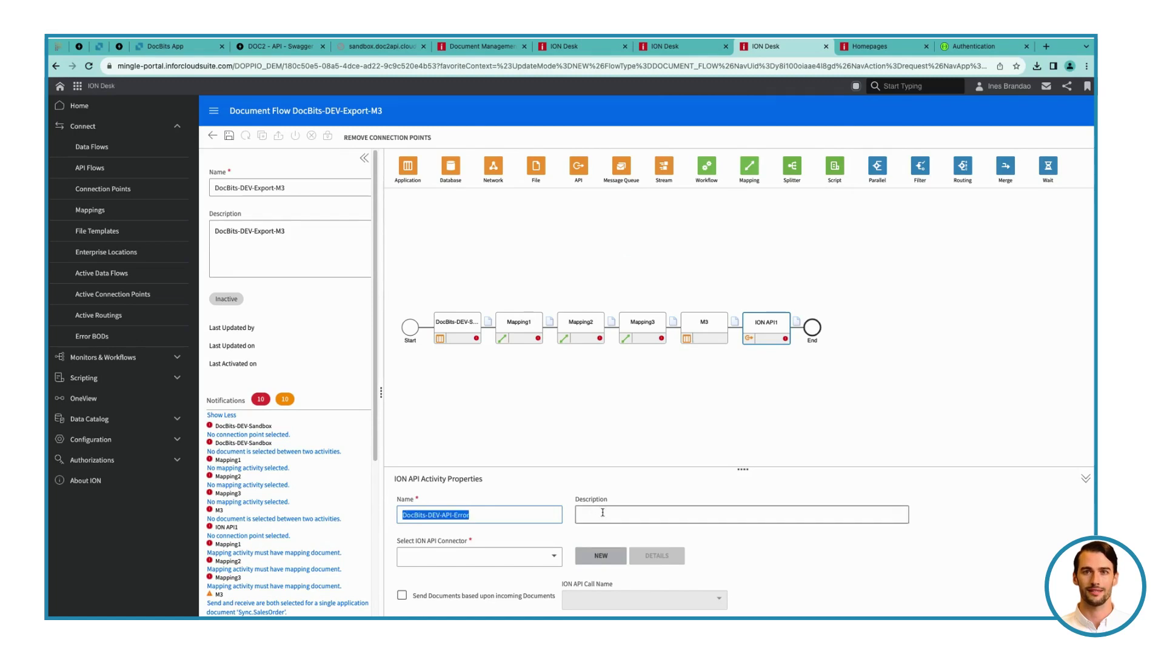
key("ctrl+v")
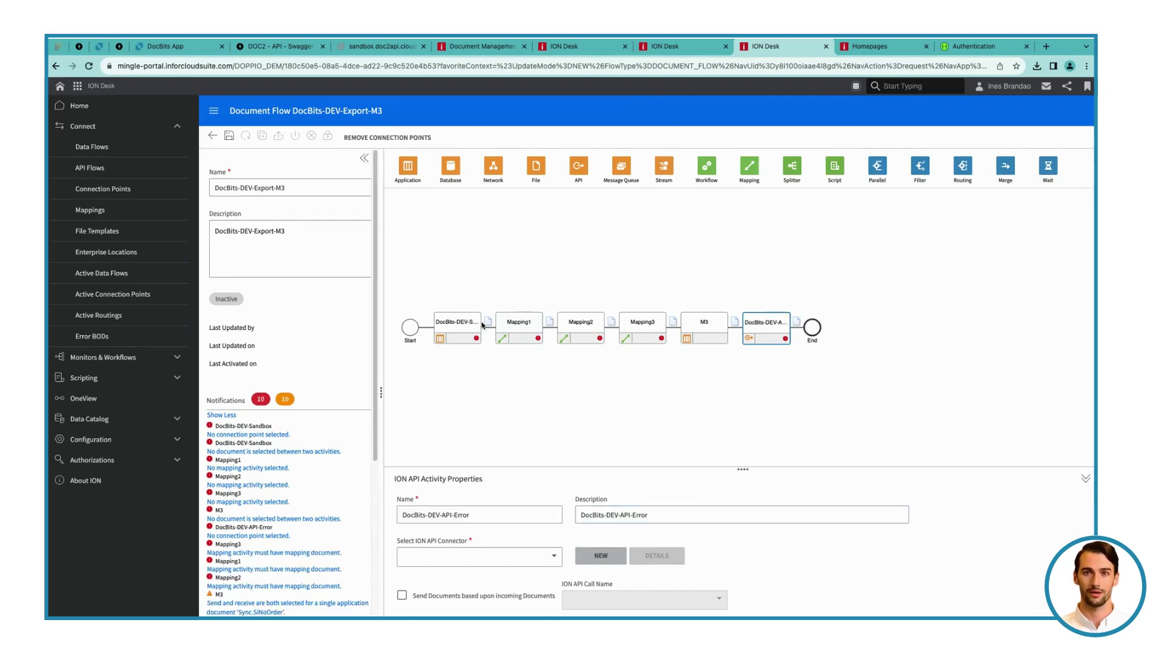
Rename Mapping1 to SyncCaptureDocumentToSyncSupplier, copy it to the description, and assign SyncCaptDoc_SyncSuppInv
left_click(488, 325)
left_click(517, 323)
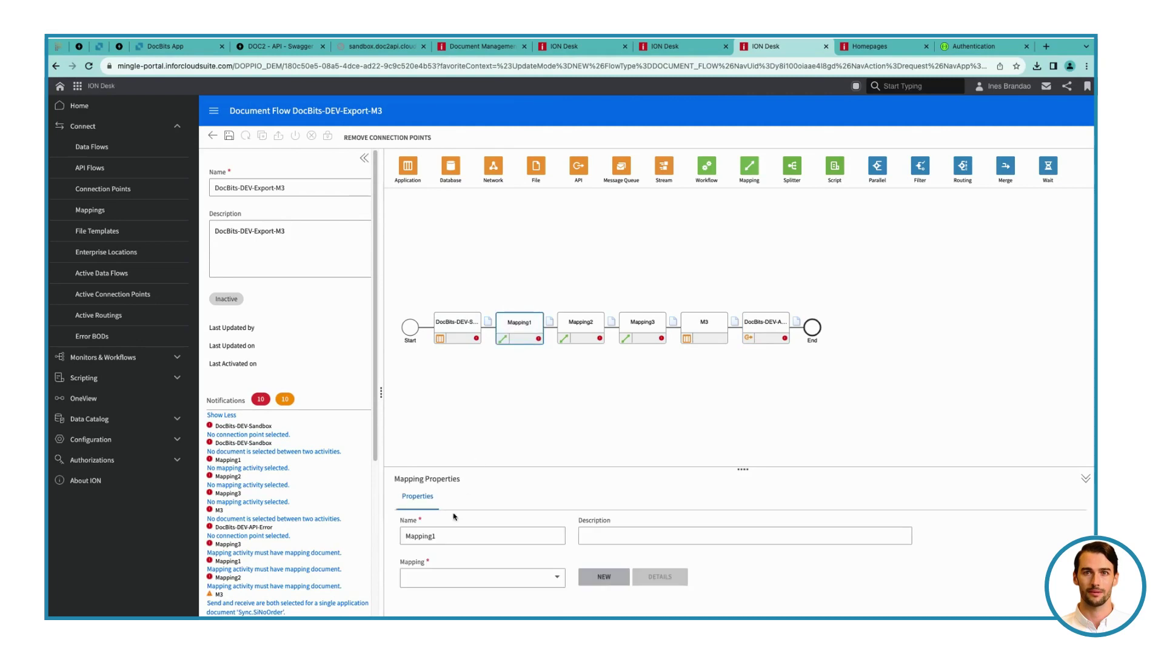
triple_click(412, 535)
type("SyncCaptureDocumentToSync")
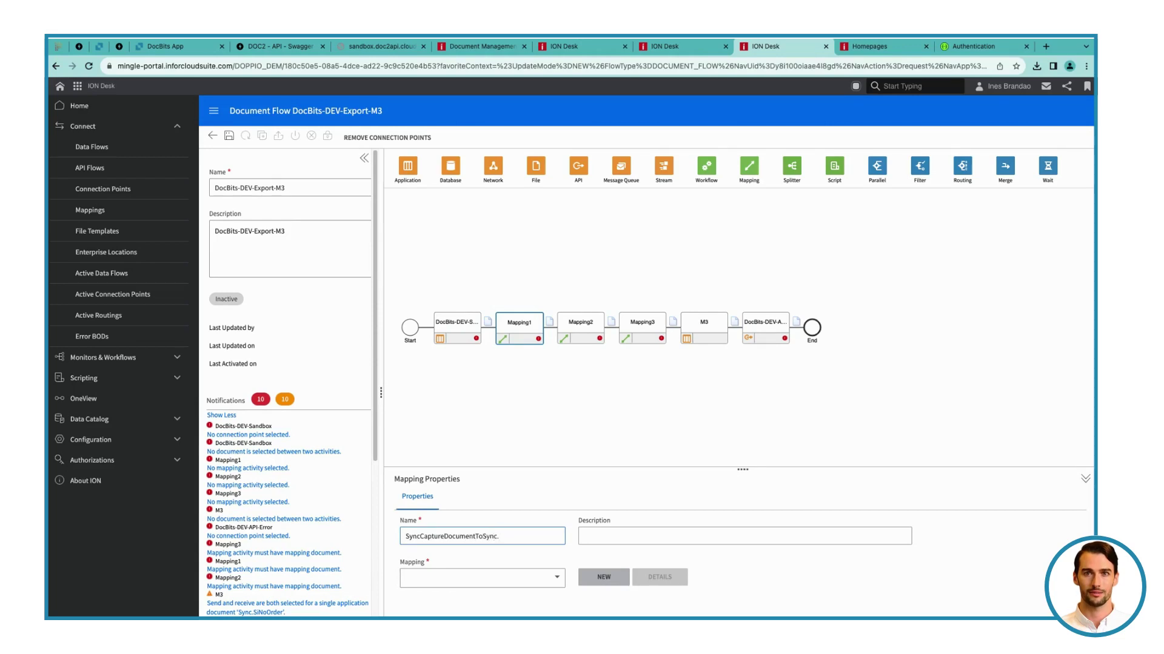
type("Supplier")
key("ctrl+a")
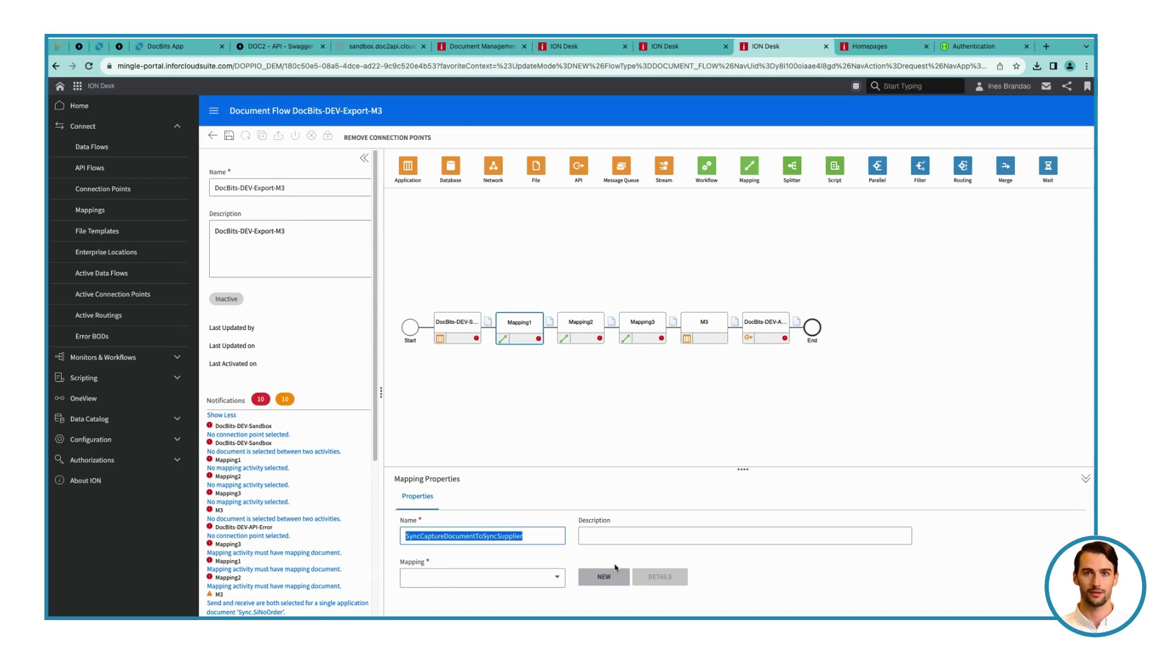
key("ctrl+c")
left_click(697, 541)
key("ctrl+v")
left_click(500, 579)
scroll(497, 531, "down", 5)
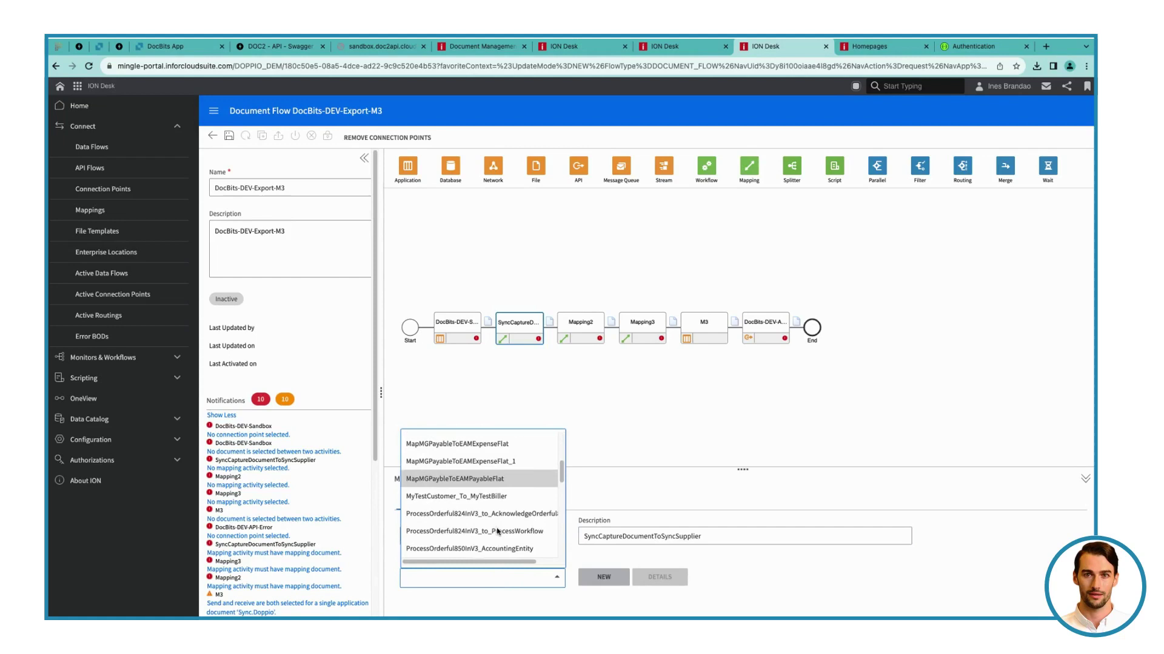
scroll(497, 532, "down", 5)
left_click(483, 530)
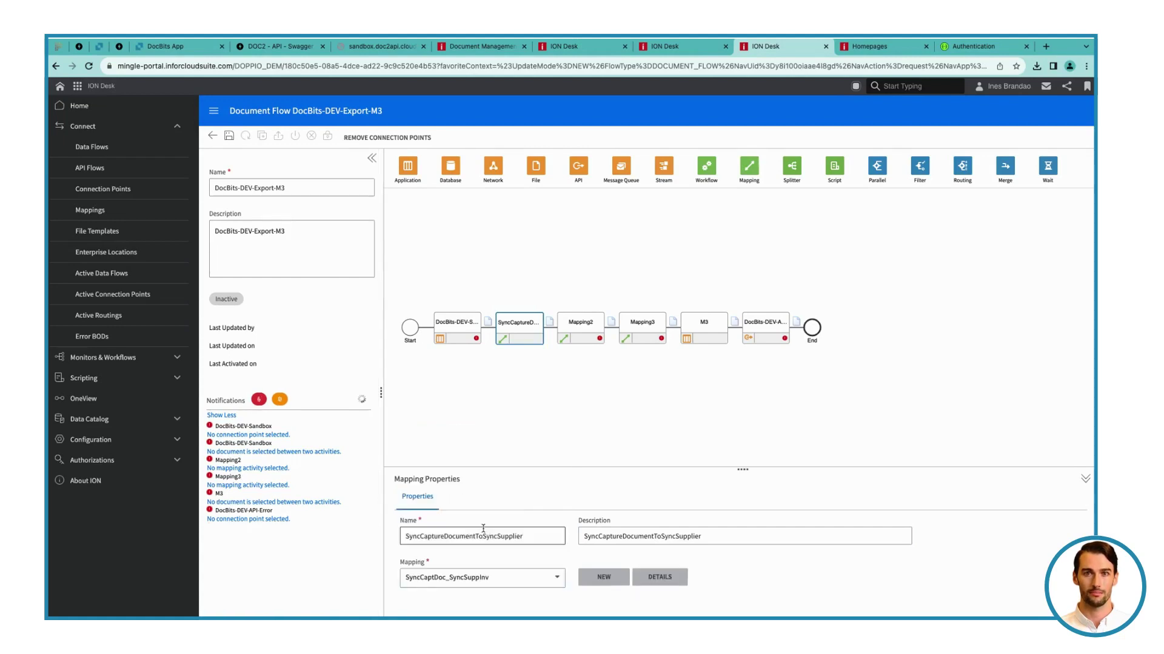
Rename Mapping2 to SyncSupplierToLoadSupplier, copy it to the description, and assign SyncSupplierInvoice_LoadSupplierInvoice
left_click(580, 322)
left_click(469, 536)
key("ctrl+a")
type("S")
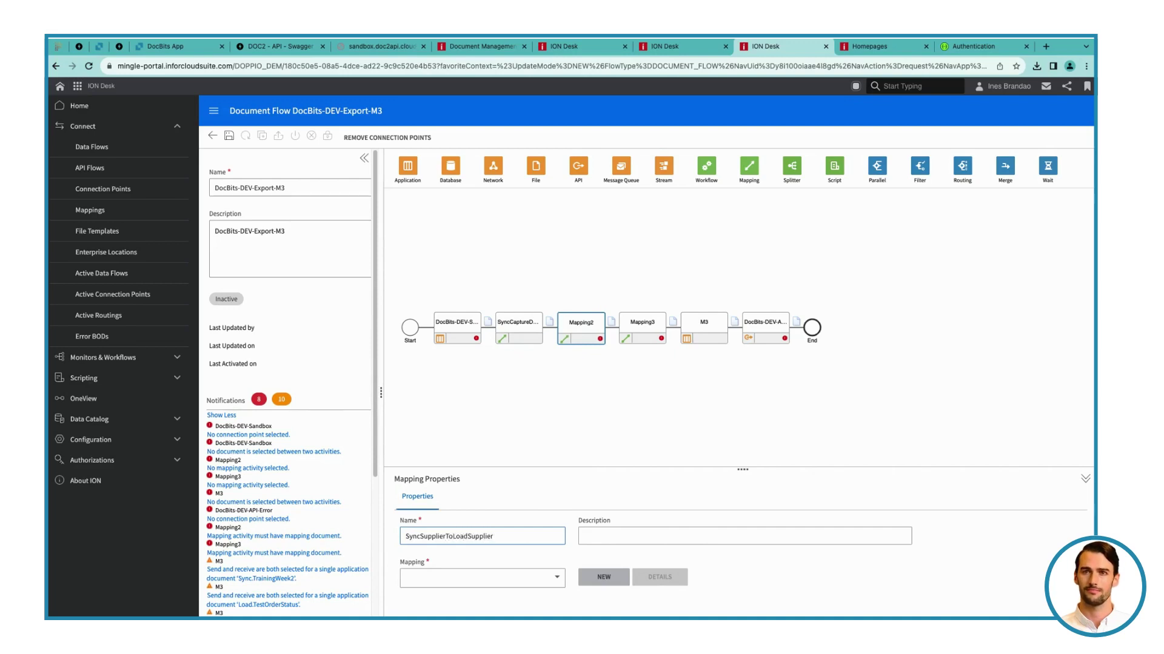
key("ctrl+a")
key("ctrl+c")
left_click(635, 536)
key("ctrl+v")
left_click(535, 579)
scroll(495, 537, "down", 3)
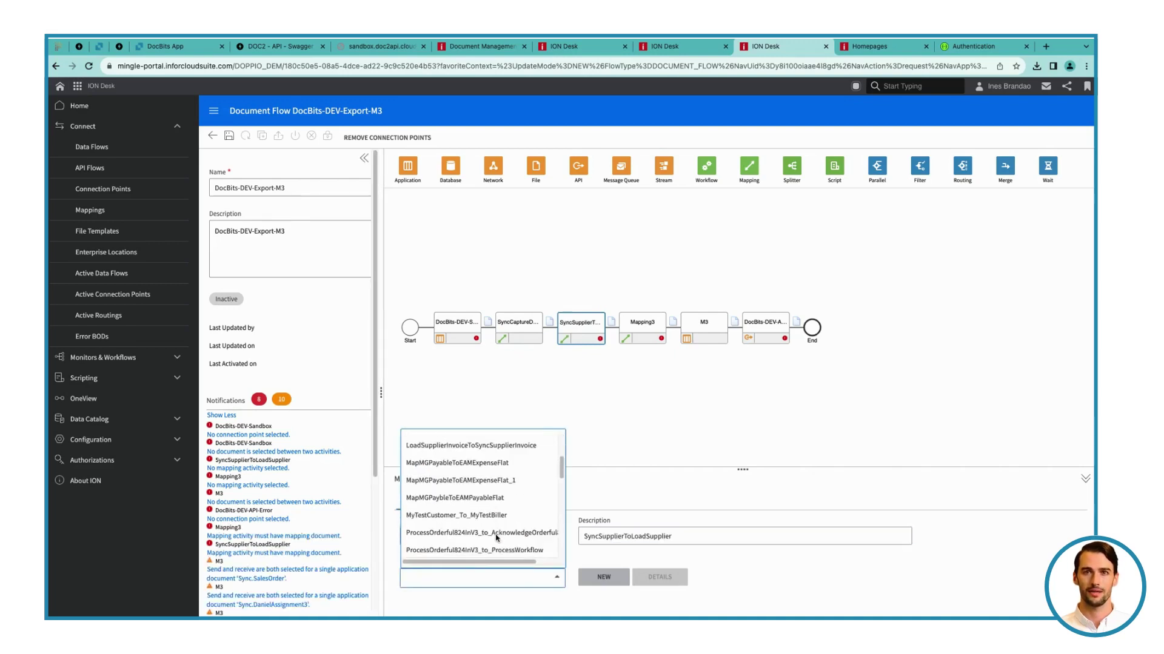
scroll(496, 537, "down", 8)
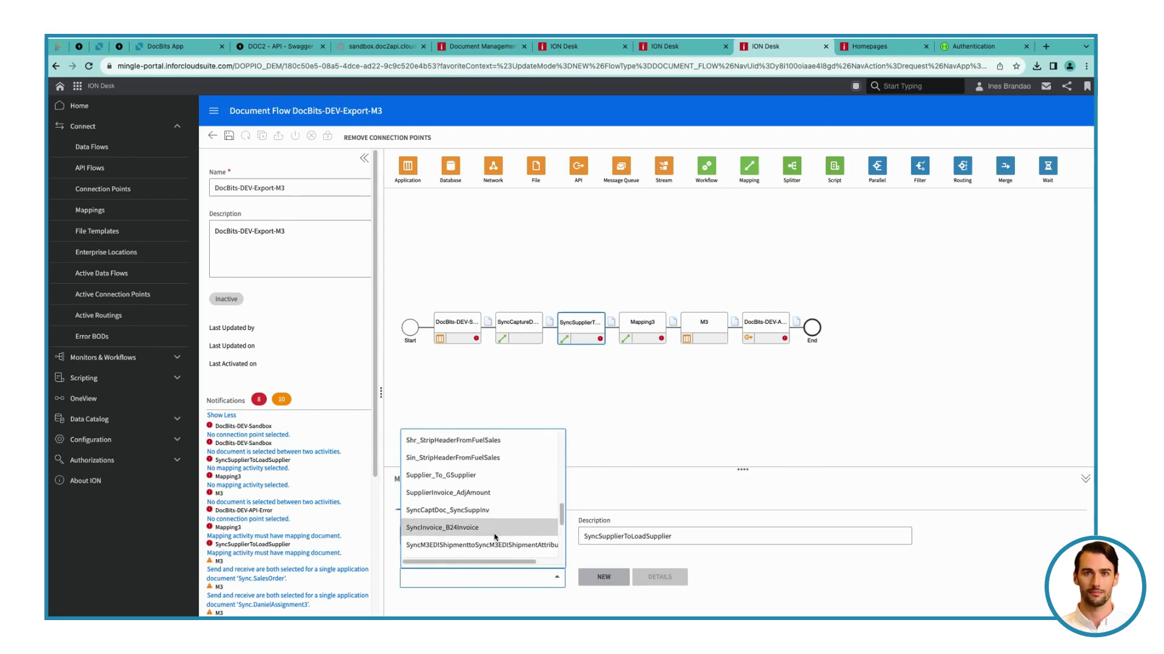
scroll(491, 509, "down", 3)
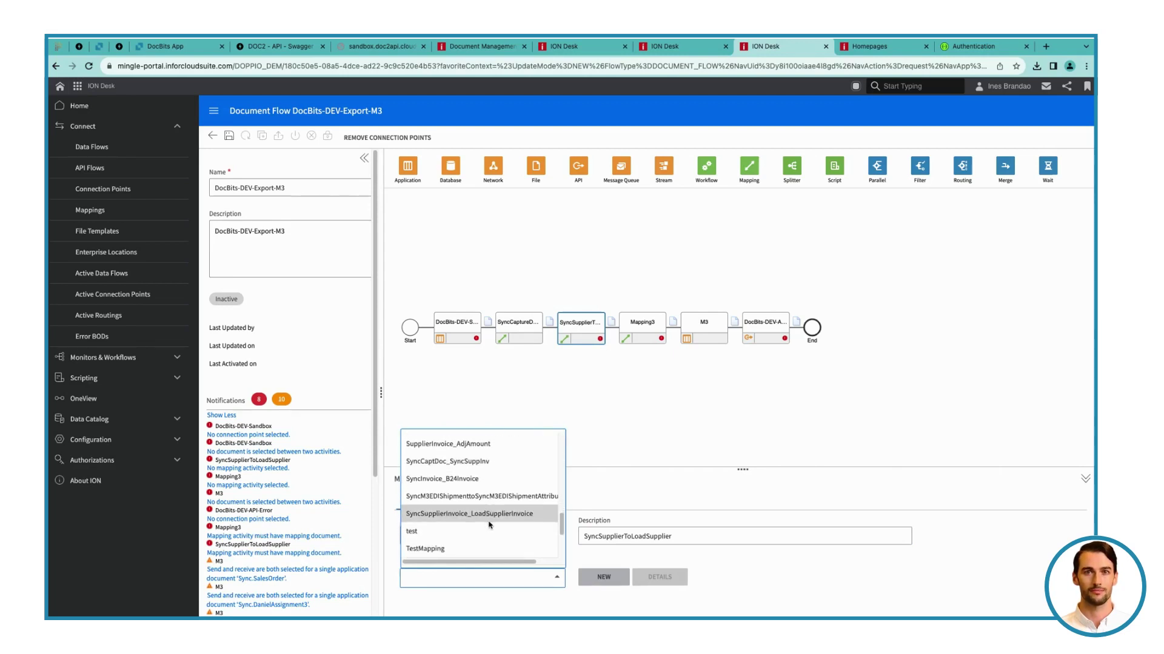
left_click(490, 519)
Rename Mapping3 to LoadSupplierToProcessSupplier, copy it to the description, and assign LoadSupplierInvoice_ProcessSupplierInvoice
left_click(627, 332)
double_click(420, 537)
type("LoadSupplierToPro")
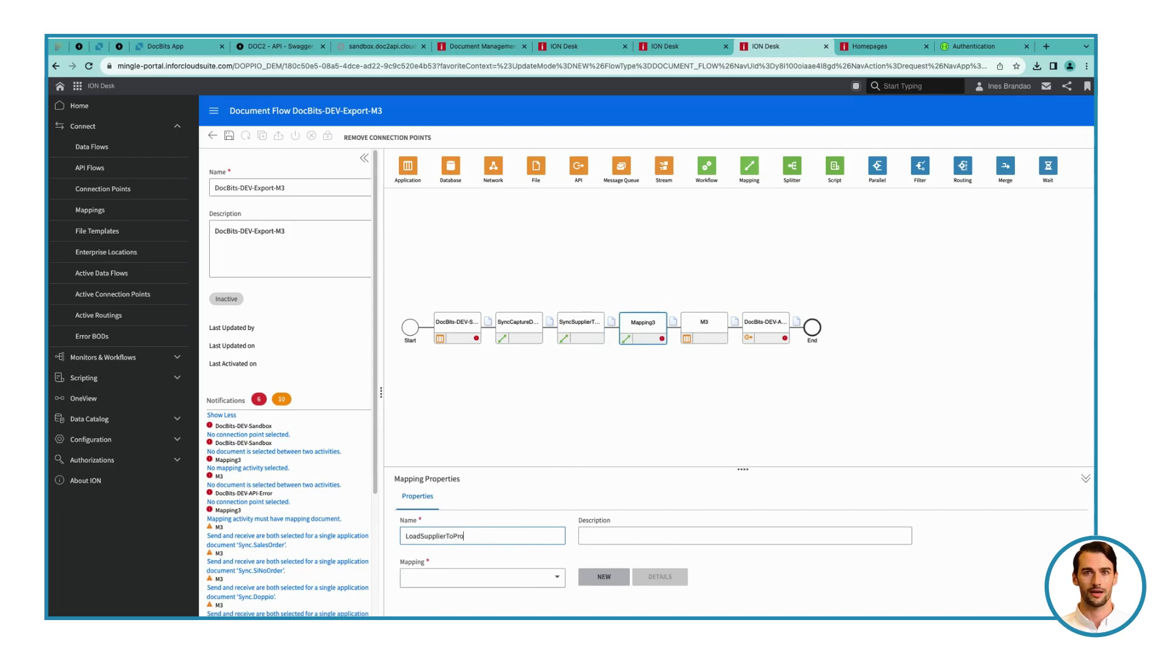
type("cessSupplier")
key("ctrl+a")
key("ctrl+c")
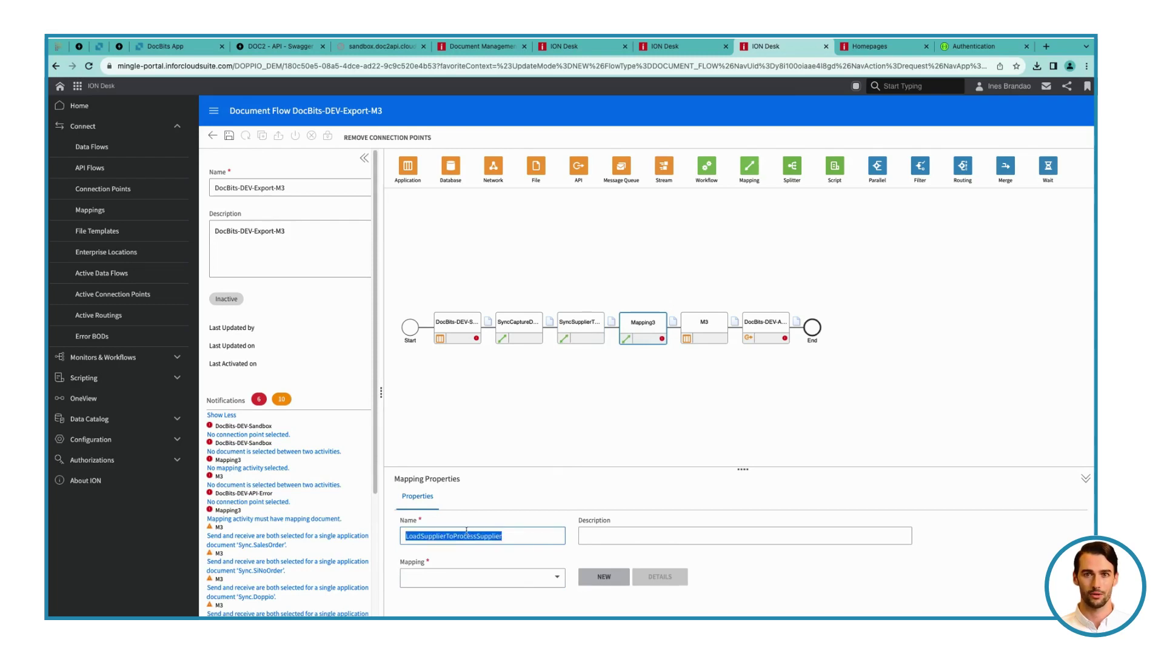
key("Tab")
key("ctrl+v")
left_click(532, 579)
left_click(496, 545)
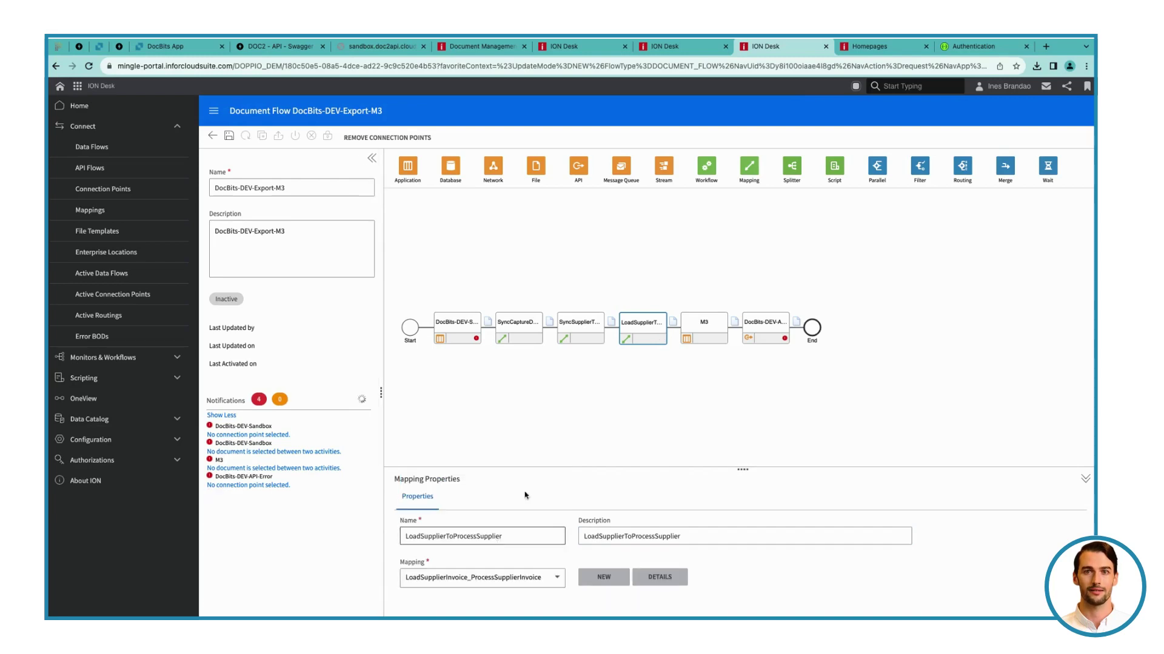
left_click(672, 322)
Attach the Acknowledge.SupplierInvoice document to the link after M3 and save the flow
left_click(703, 327)
left_click(735, 322)
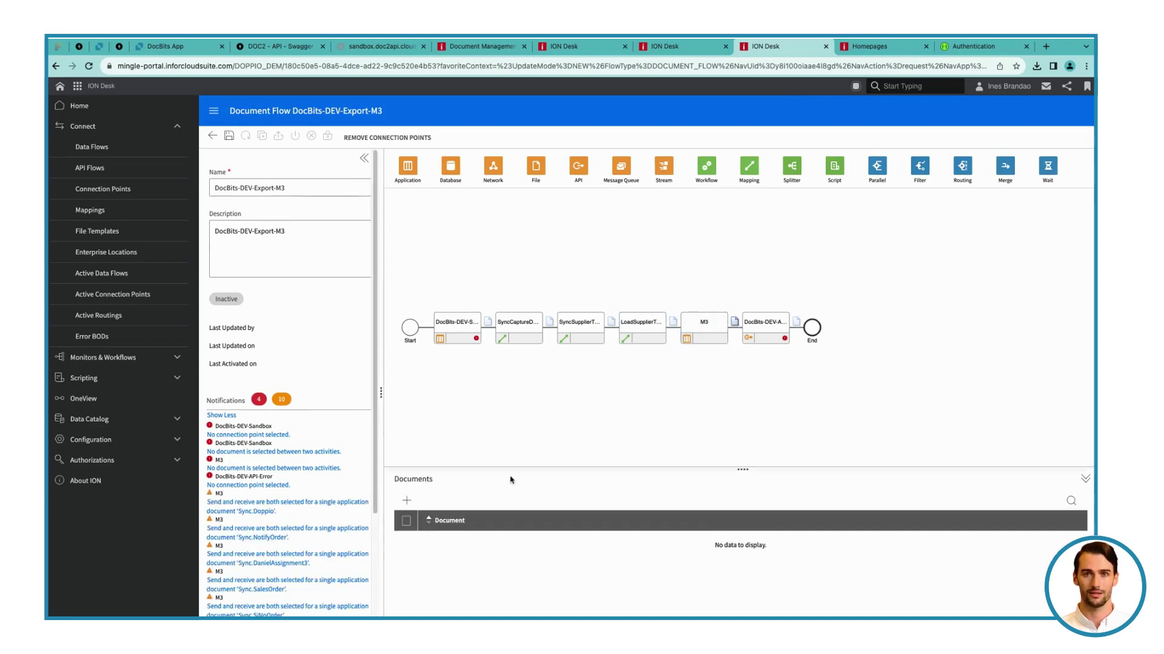
left_click(408, 500)
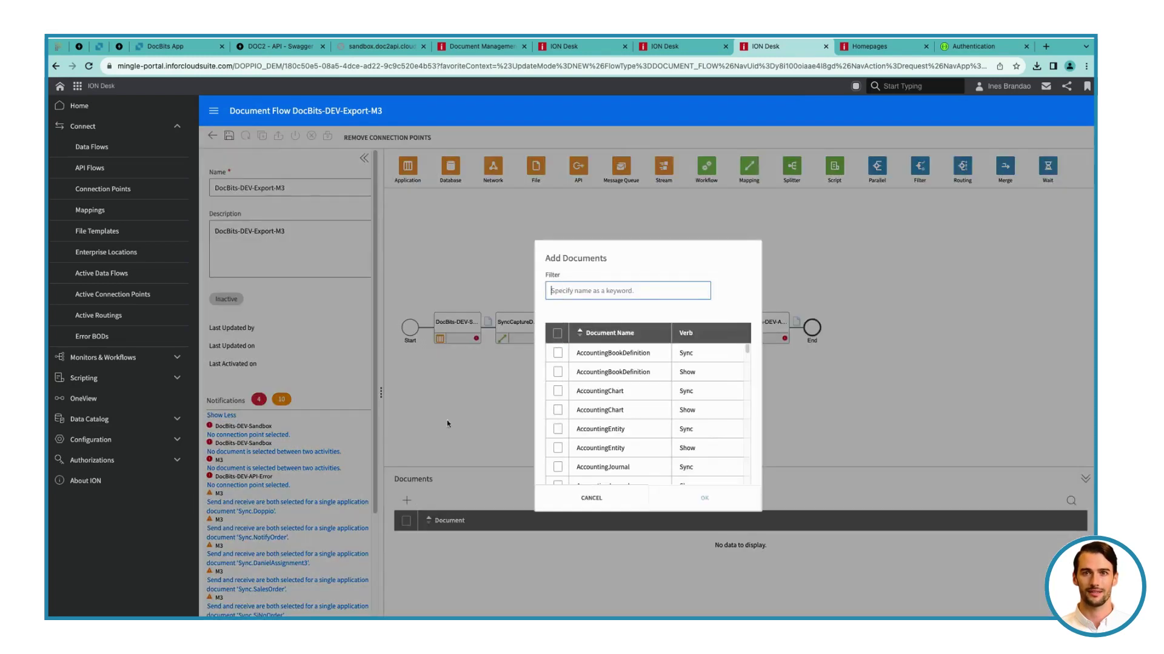
type("ackn")
key("BackSpace")
key("BackSpace")
key("BackSpace")
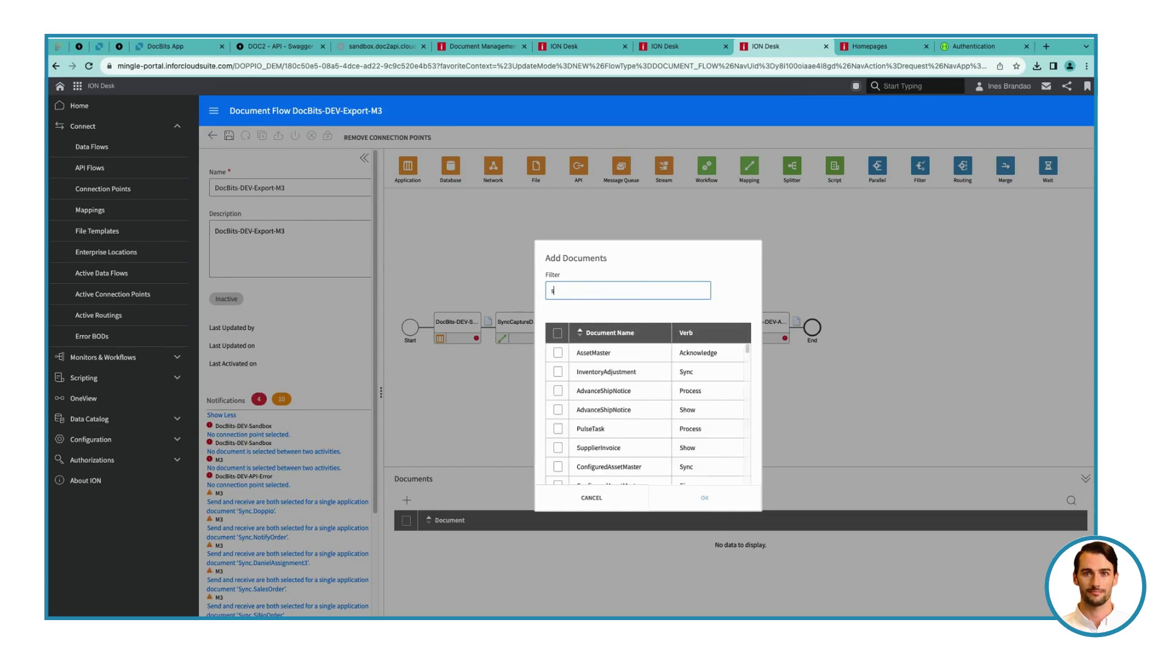
type("suppl")
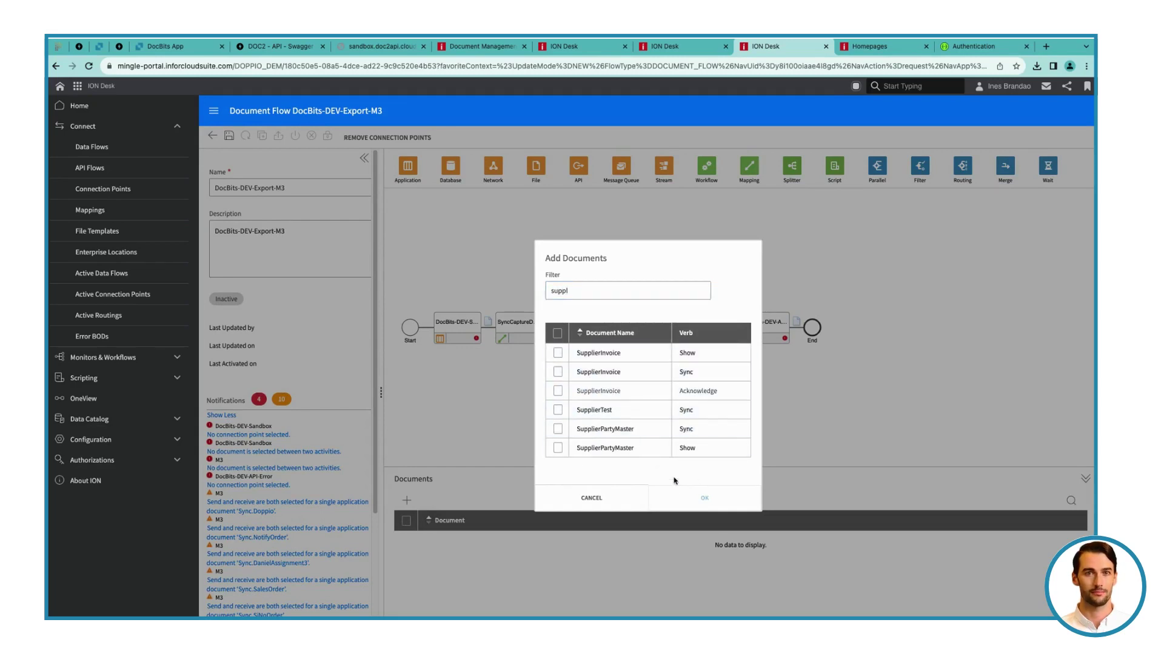
left_click(558, 391)
left_click(685, 497)
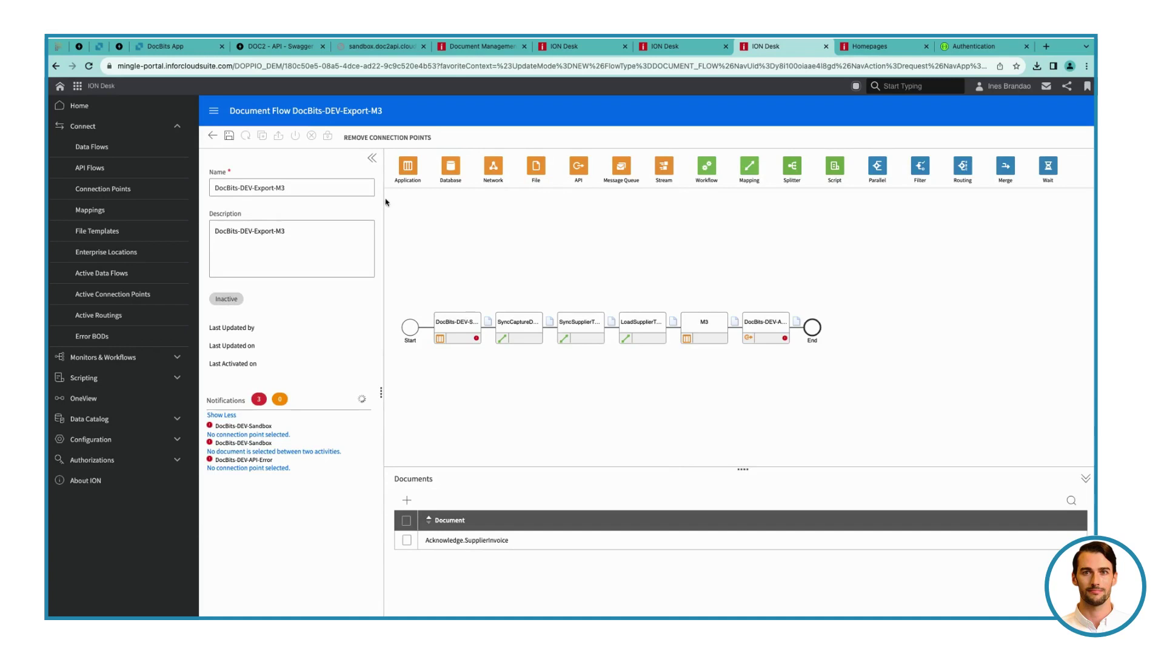
left_click(229, 135)
left_click(456, 324)
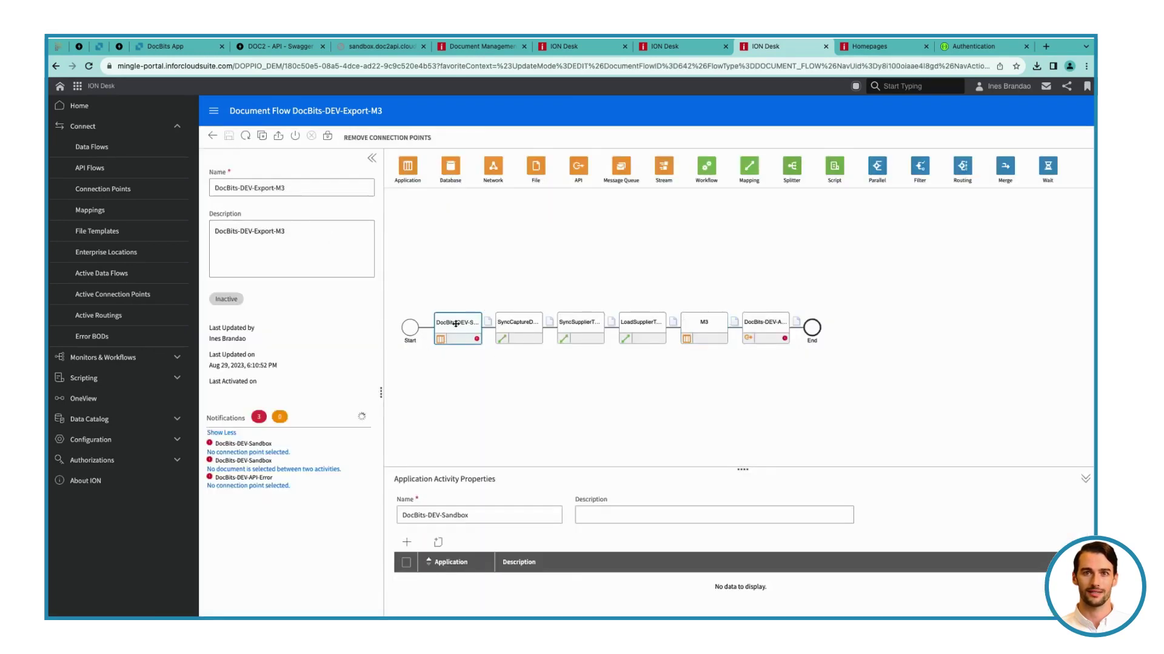
Add an IMS via API Gateway connection point named and described DocBits-DEV-Sandbox-Export
left_click(148, 192)
left_click(283, 201)
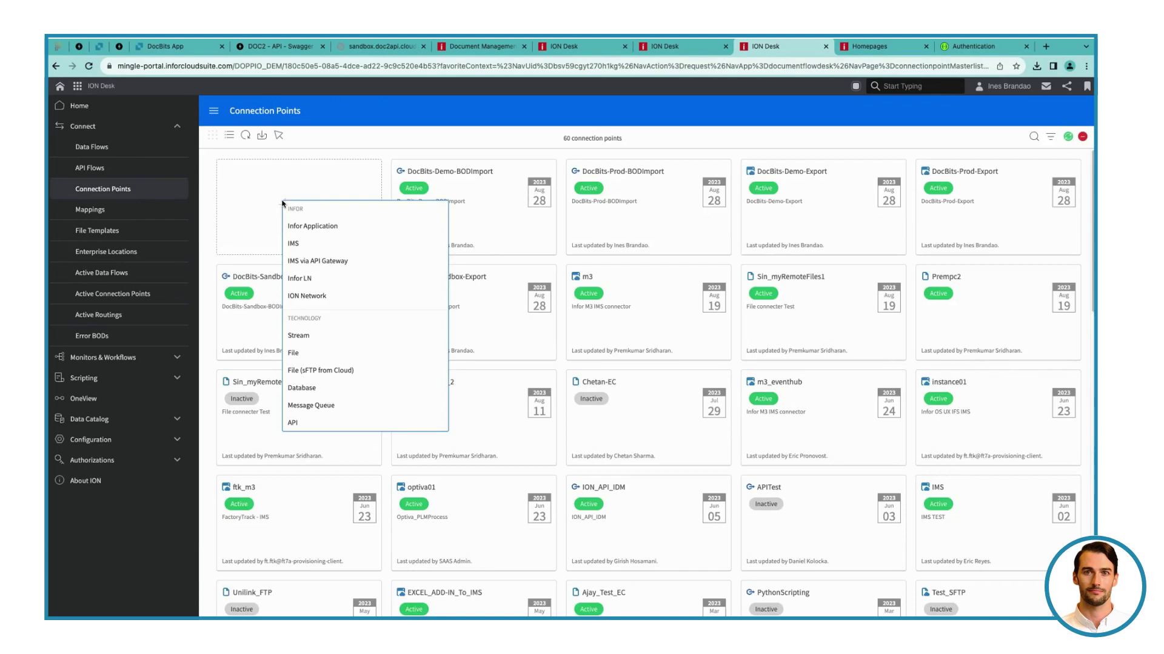
left_click(309, 261)
left_click(245, 189)
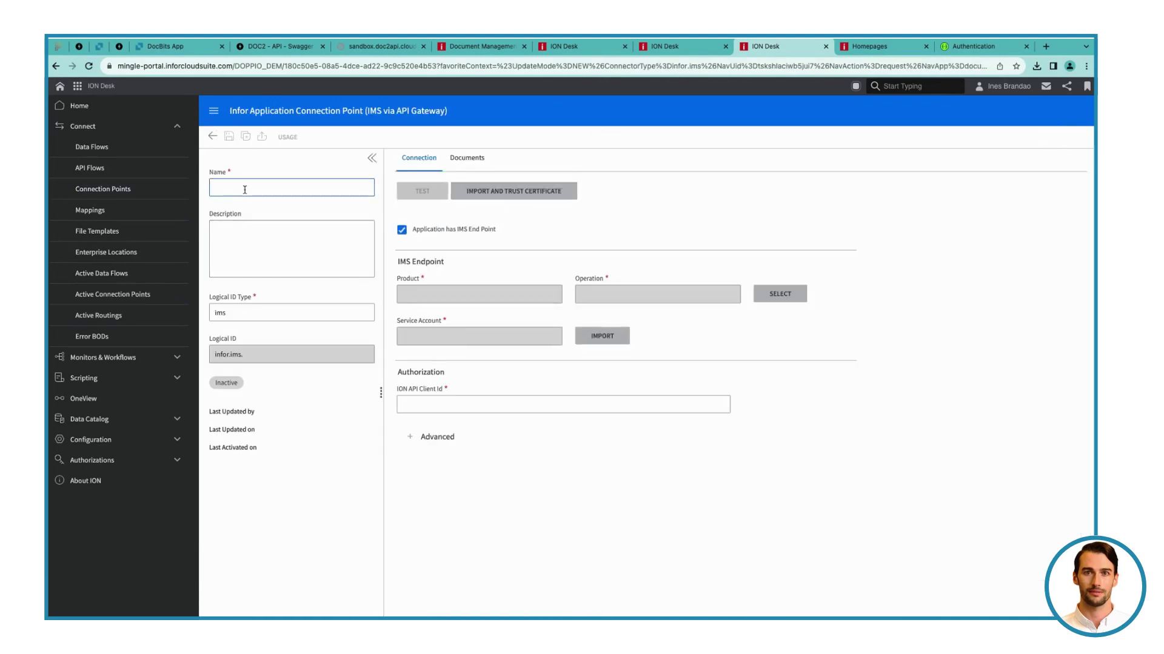
type("DocBits-D")
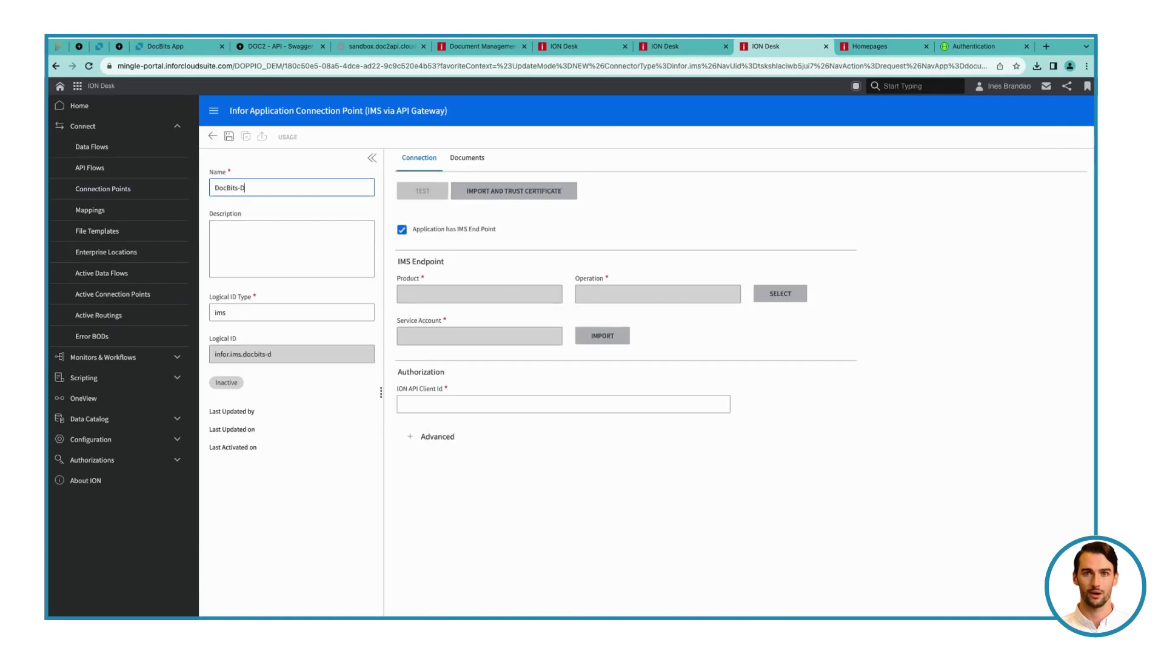
type("EV-Sandbox")
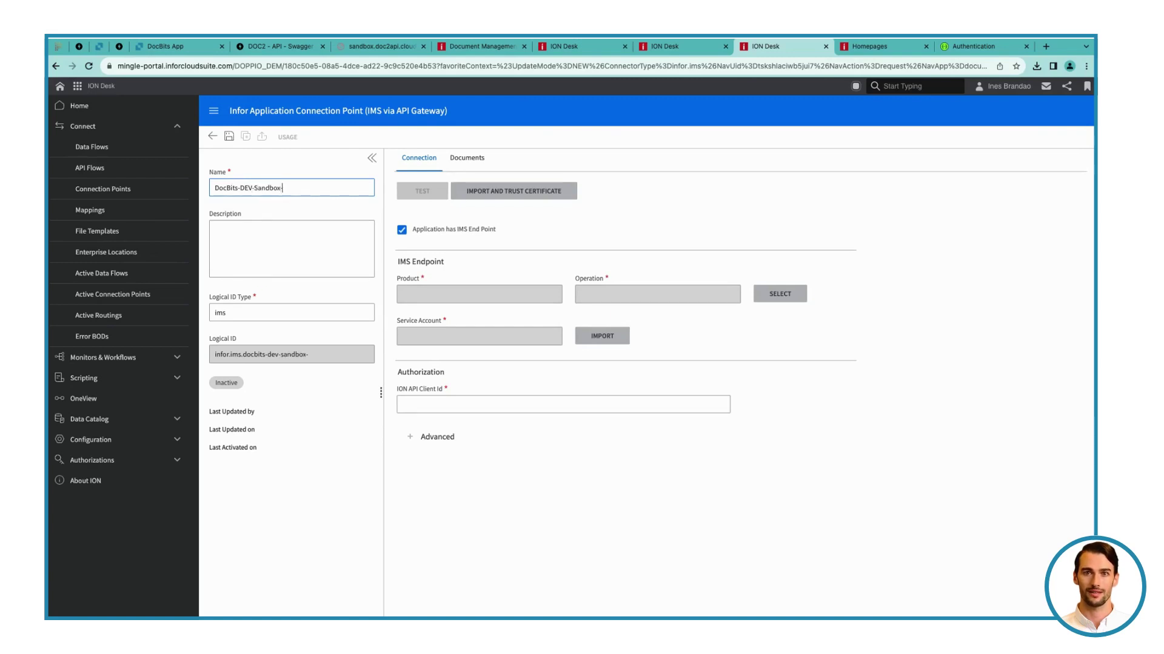
type("-Export")
key("super+a")
key("super+c")
left_click(277, 229)
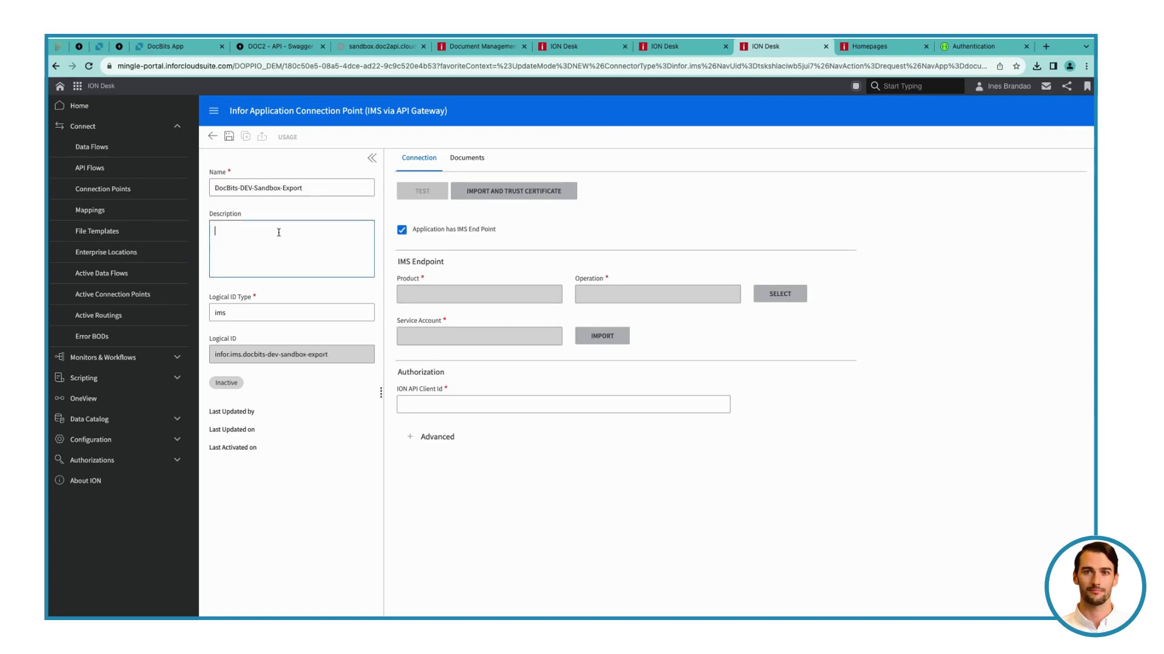
key("super+v")
Uncheck Application has IMS End Point and switch to the desktop to fetch the client id
left_click(402, 230)
left_click(576, 294)
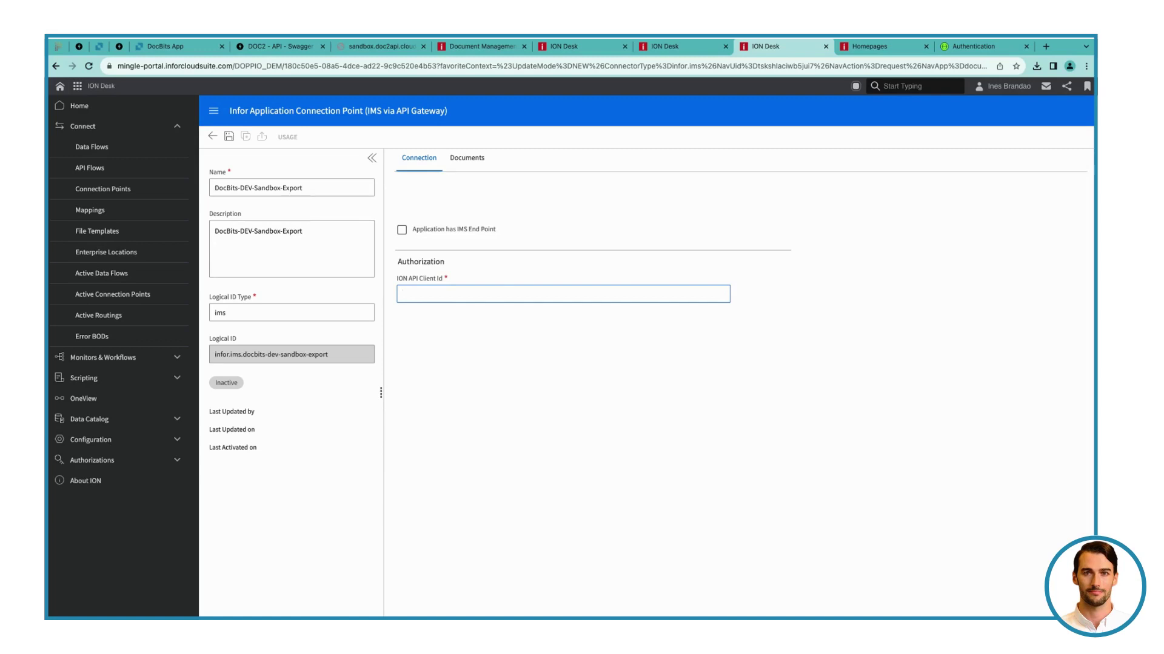
key("ctrl+Left")
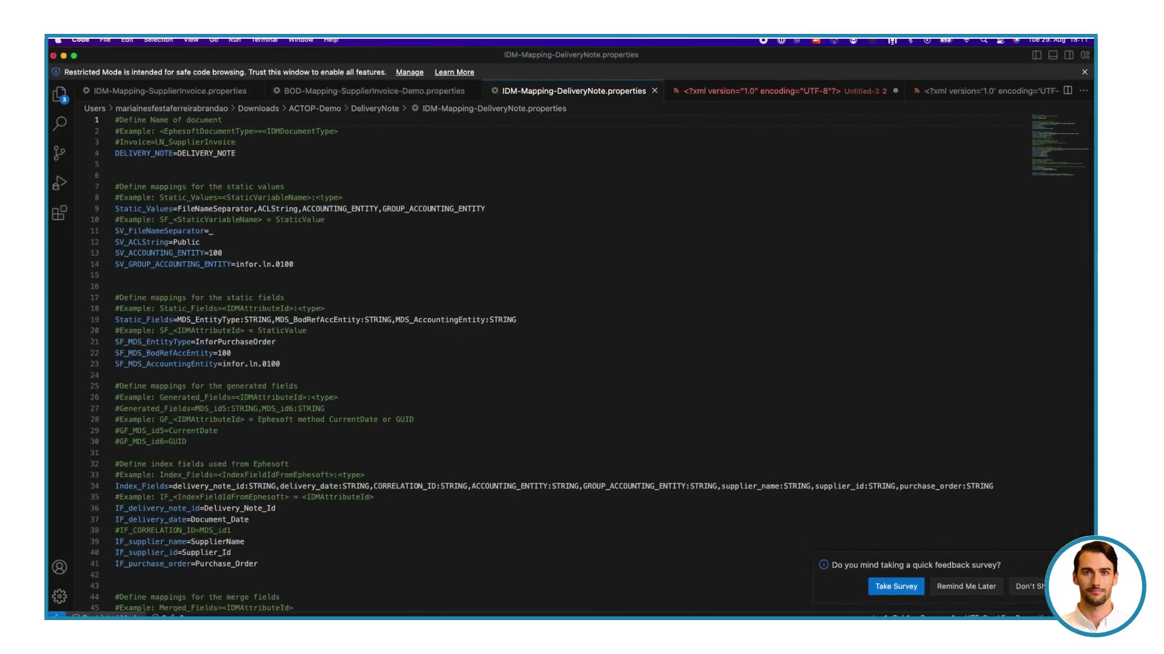
key("ctrl+Left")
Open DocBits-DEV-Sandbox (1).ionapi from the Downloads folder in the code editor
key("super+Tab")
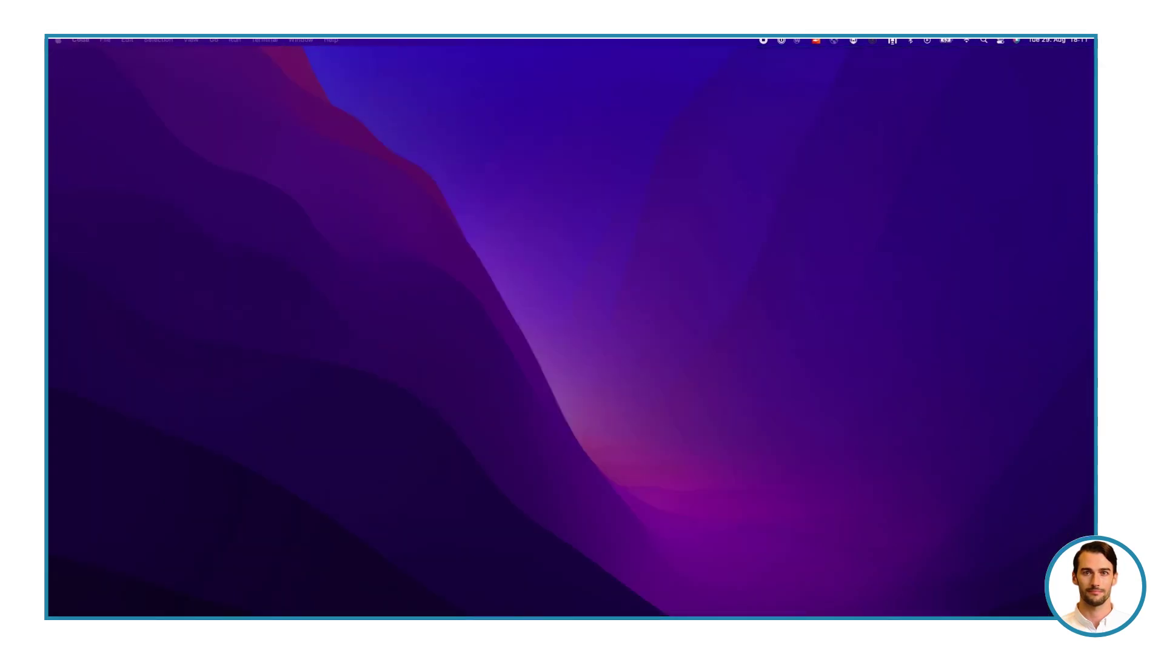
left_click(373, 288)
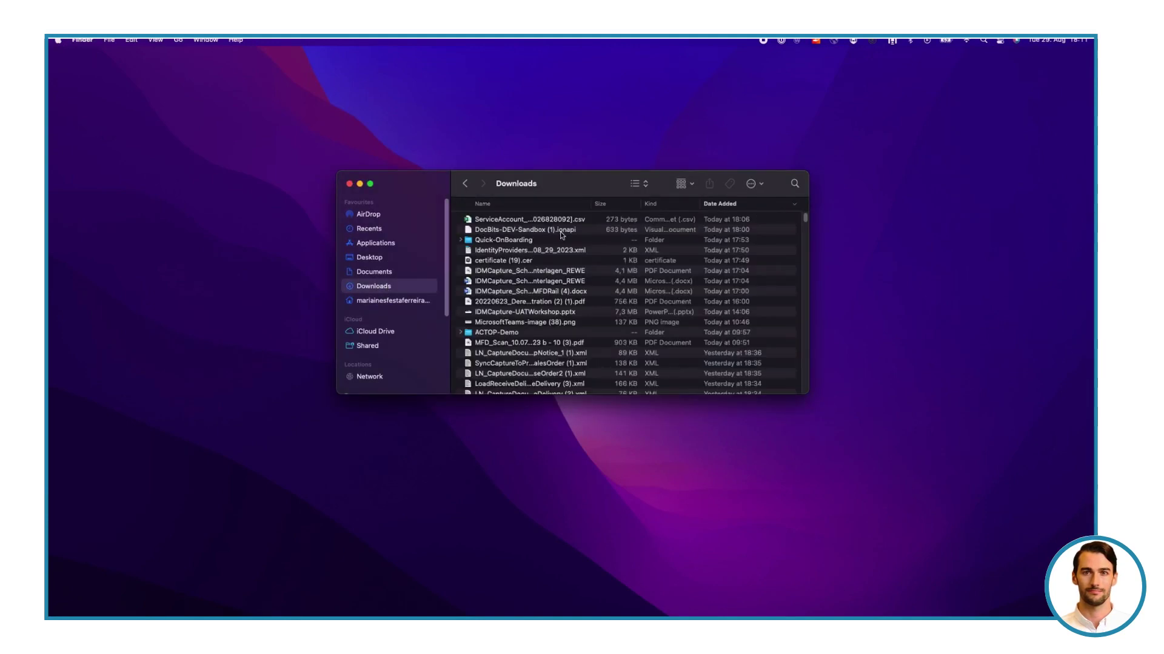
left_click(562, 232)
double_click(562, 232)
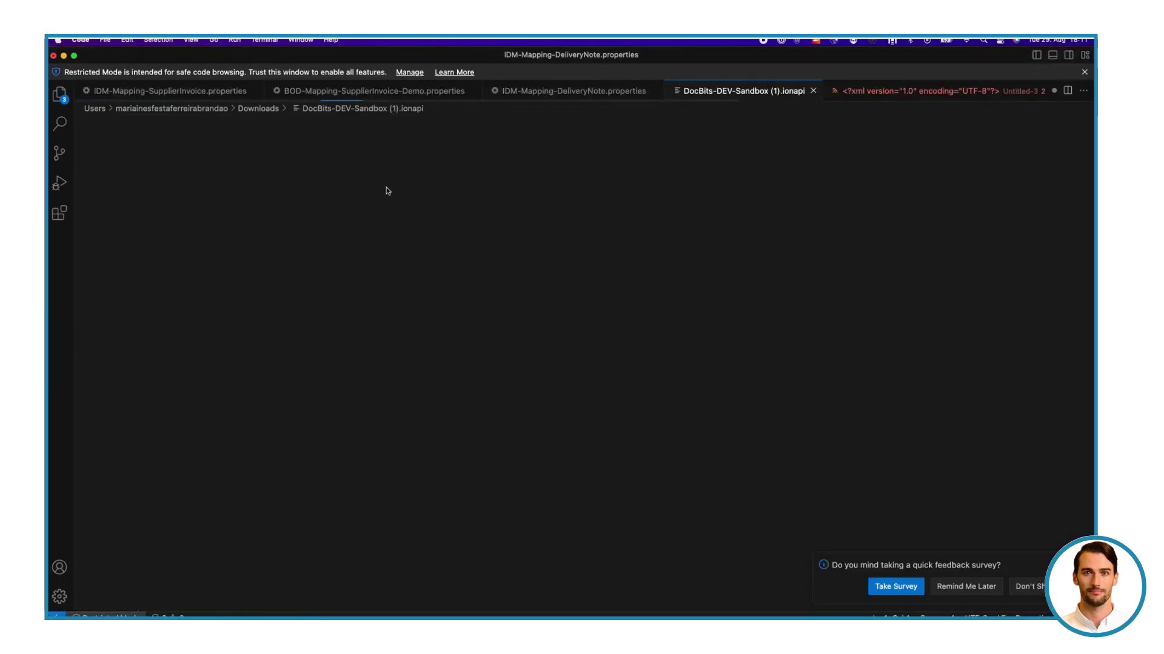
Select the ci client id value in the ionapi file for copying
double_click(374, 120)
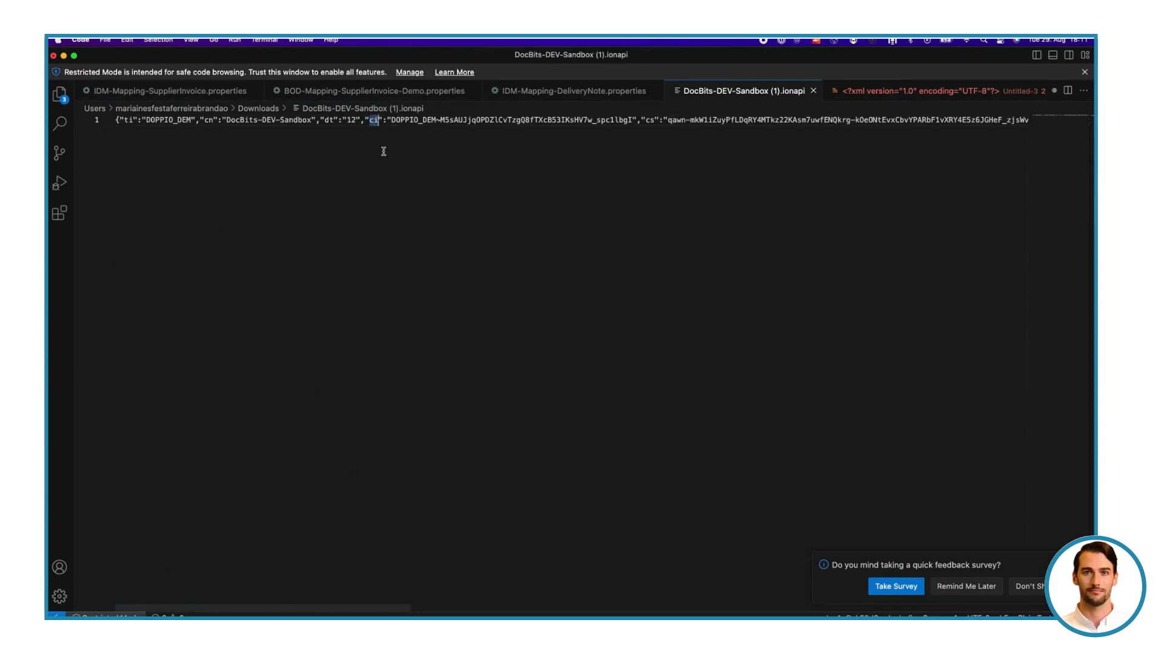
left_click_drag(633, 120, 393, 125)
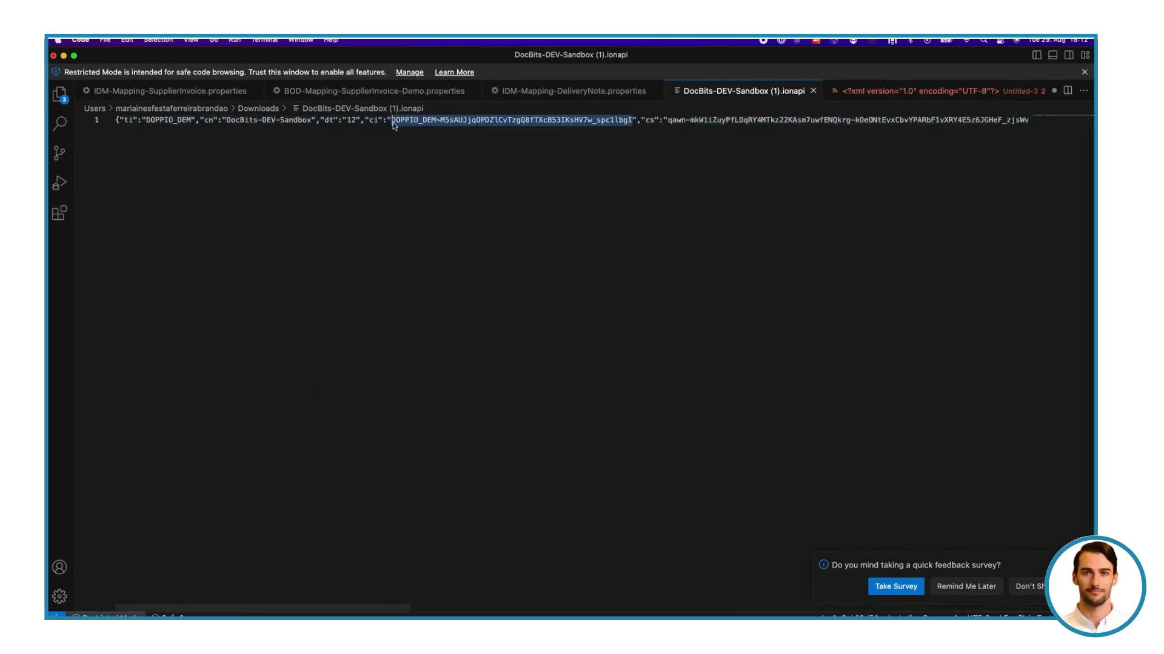
Paste the copied client id into the ION API Client Id field
key("super+Tab")
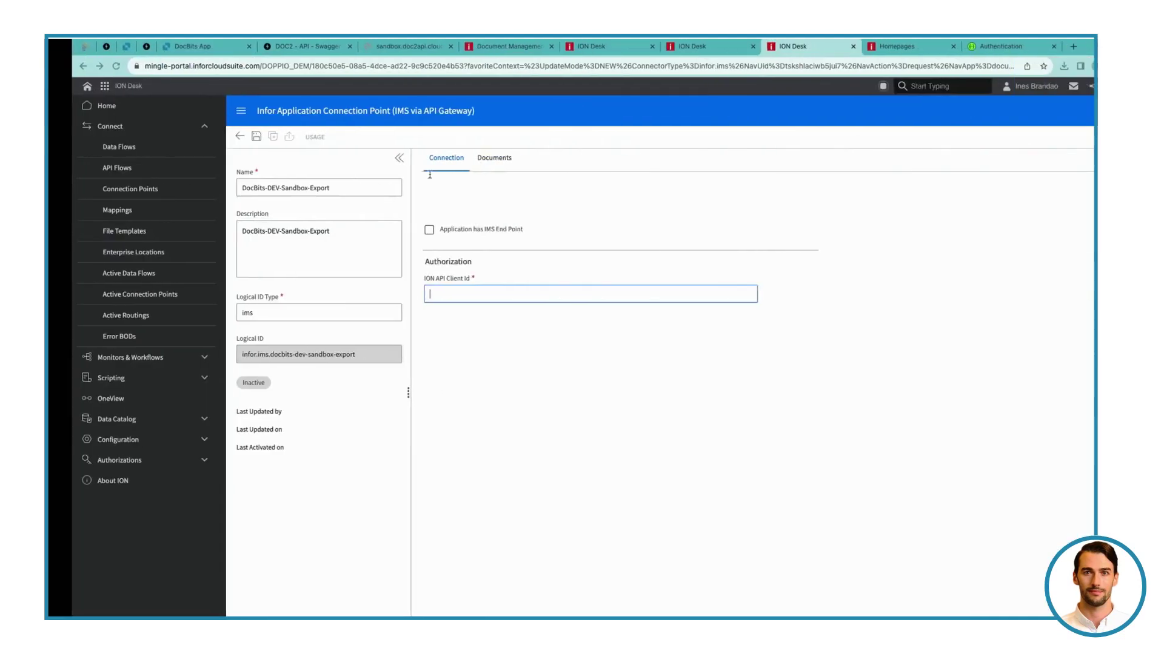
left_click(416, 294)
key("super+v")
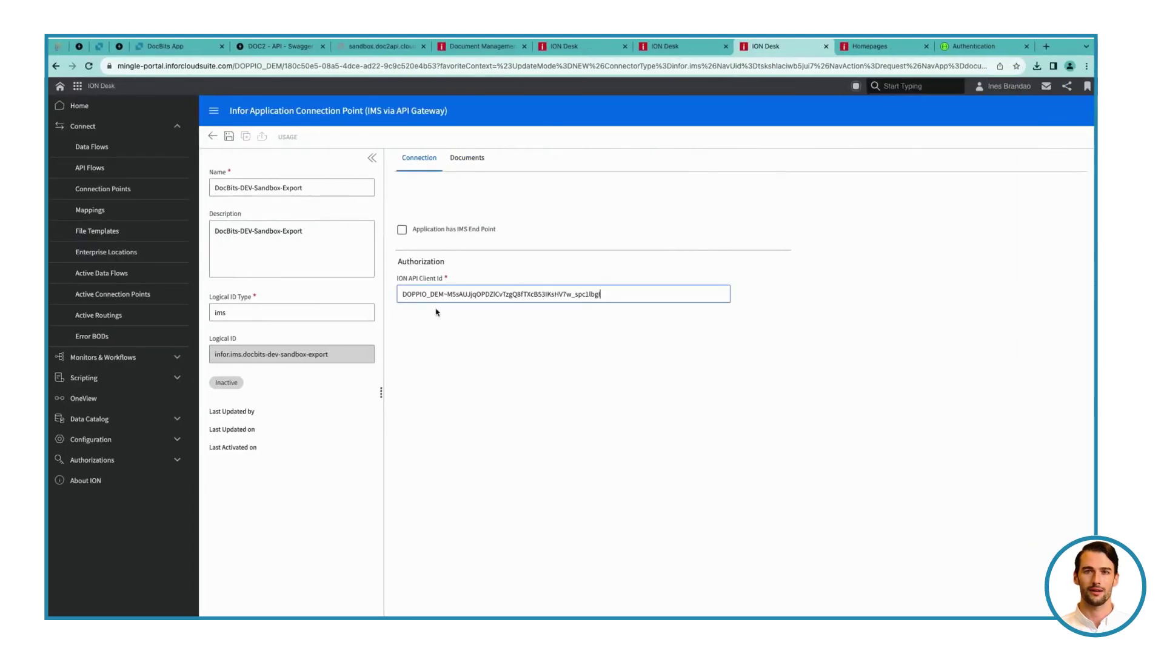
Add the Sync.CaptureDocument document, save the connection point, and reopen DocBits-DEV-Export-M3
left_click(466, 159)
left_click(407, 189)
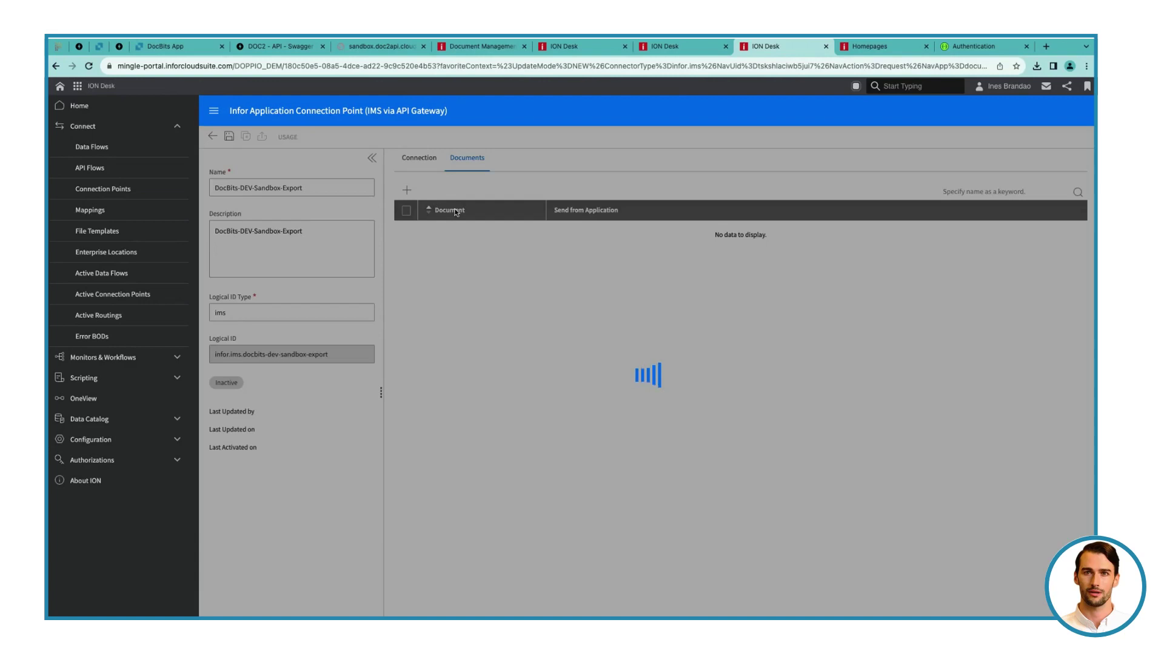
type("c")
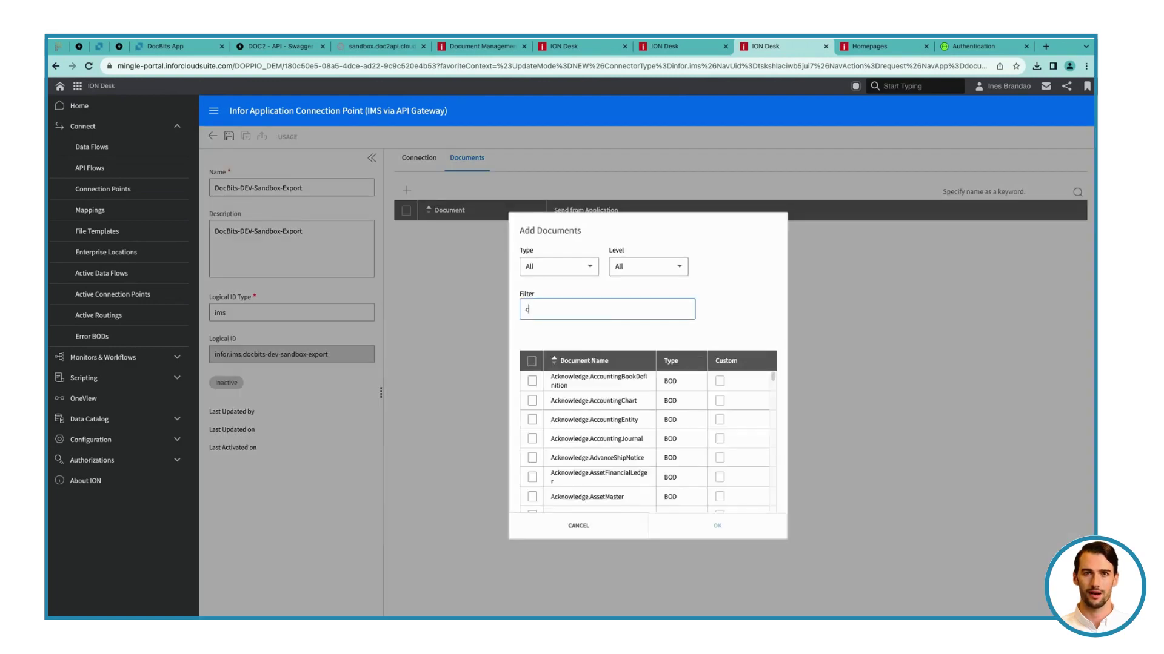
type("apture")
left_click(532, 380)
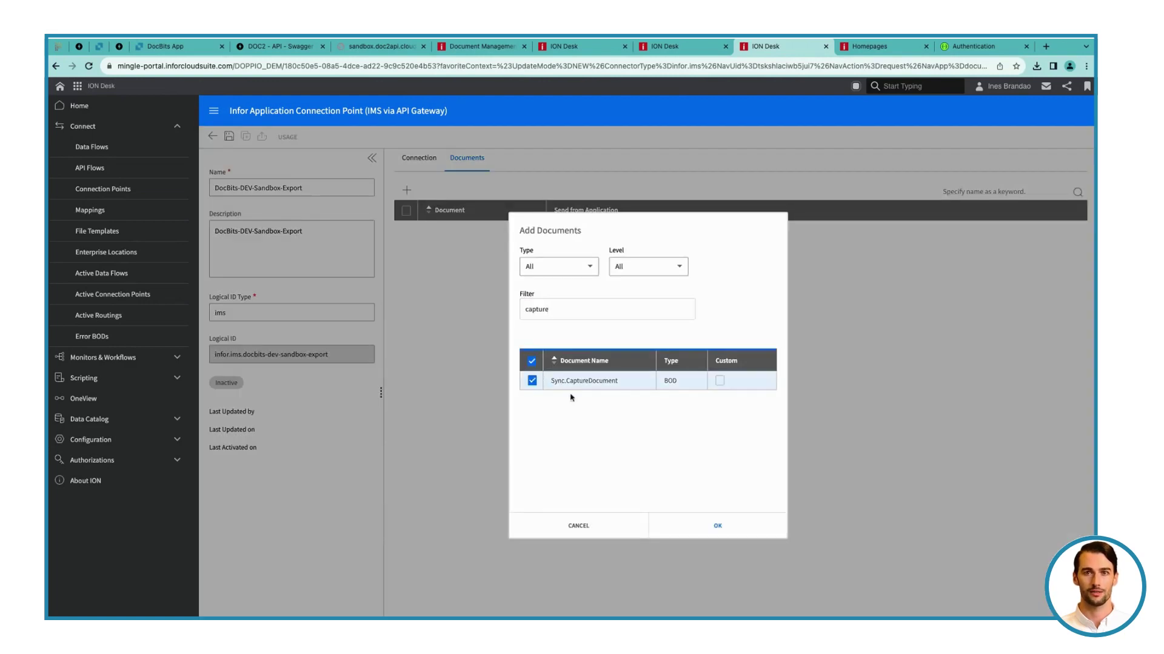
left_click(709, 523)
left_click(229, 136)
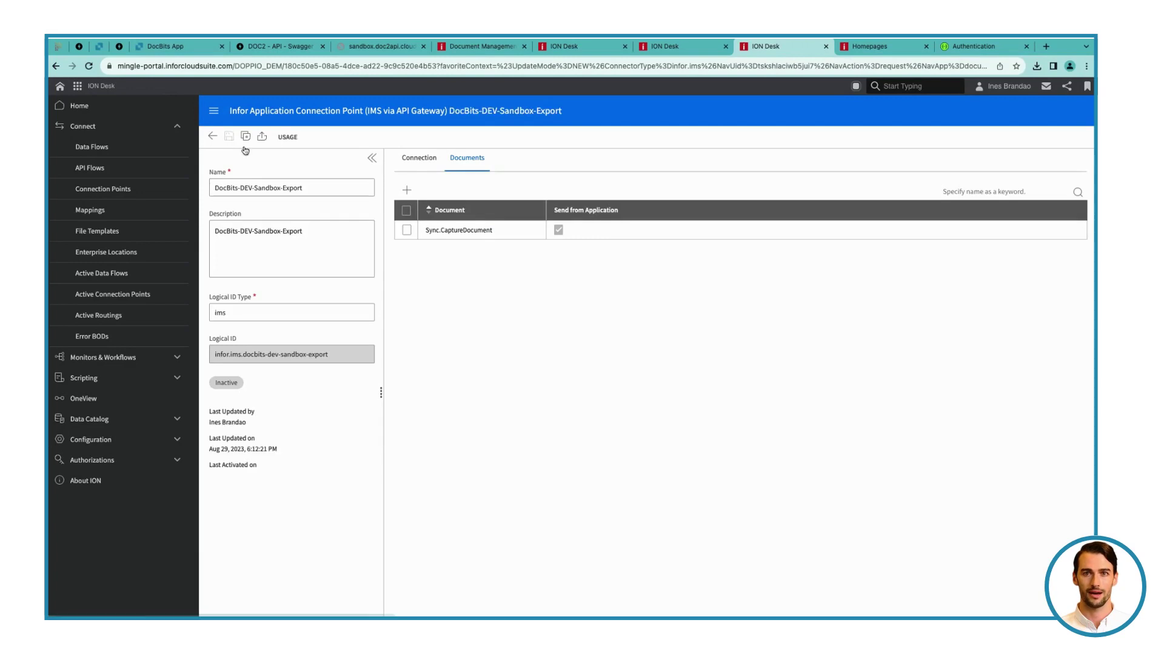
left_click(121, 149)
left_click(494, 213)
Link the DocBits-DEV-Sandbox activity to the DocBits-DEV-Sandbox-Export connection point and save the flow
left_click(457, 327)
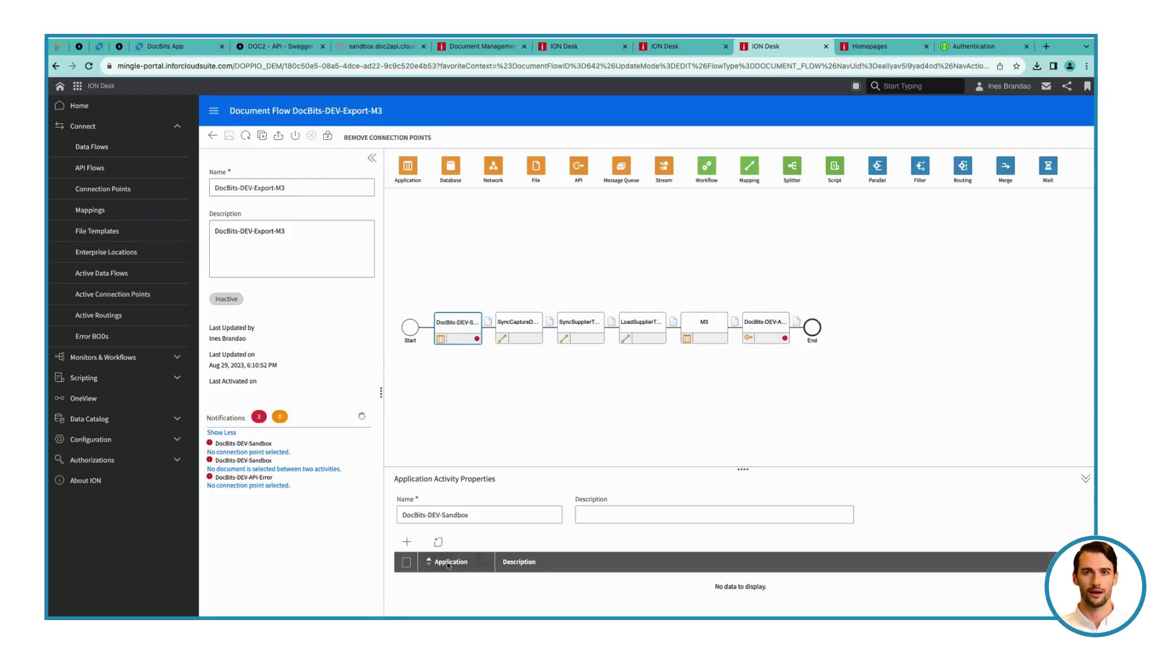
left_click(407, 541)
scroll(558, 382, "down", 3)
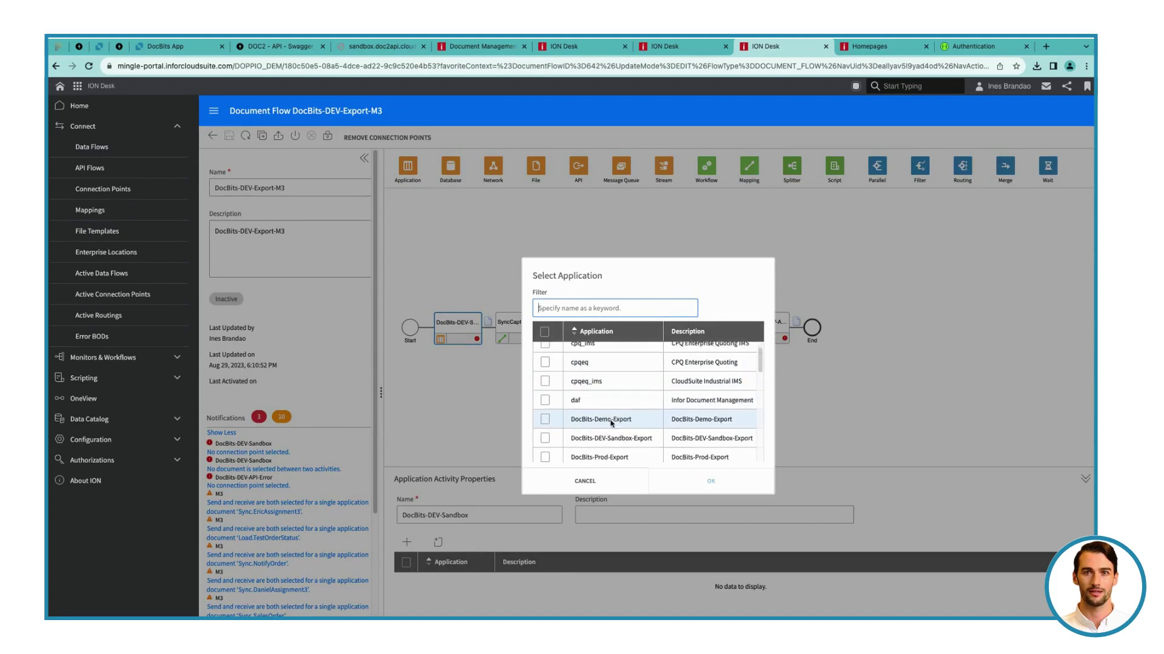
left_click(545, 406)
left_click(685, 480)
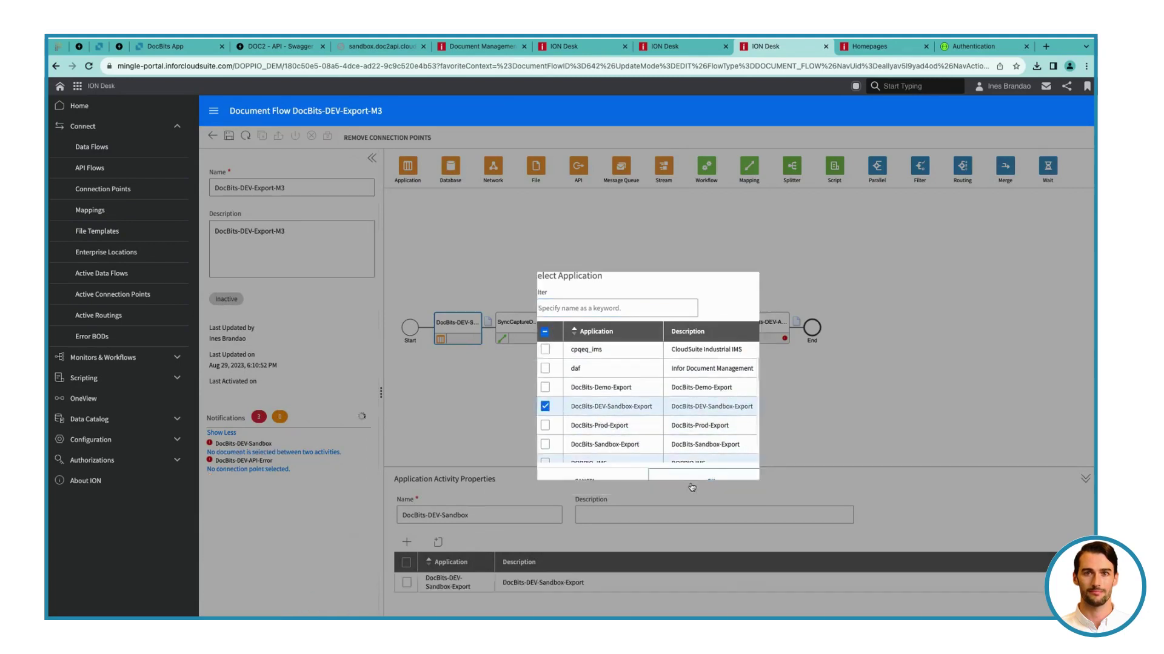
left_click(229, 135)
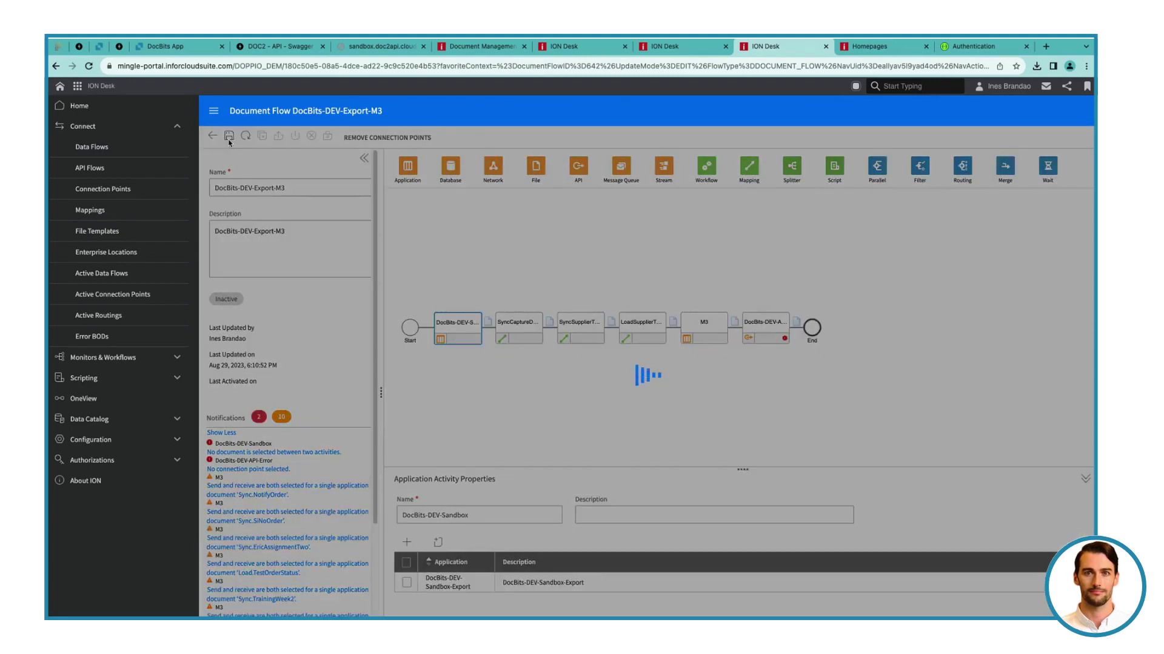
left_click(748, 336)
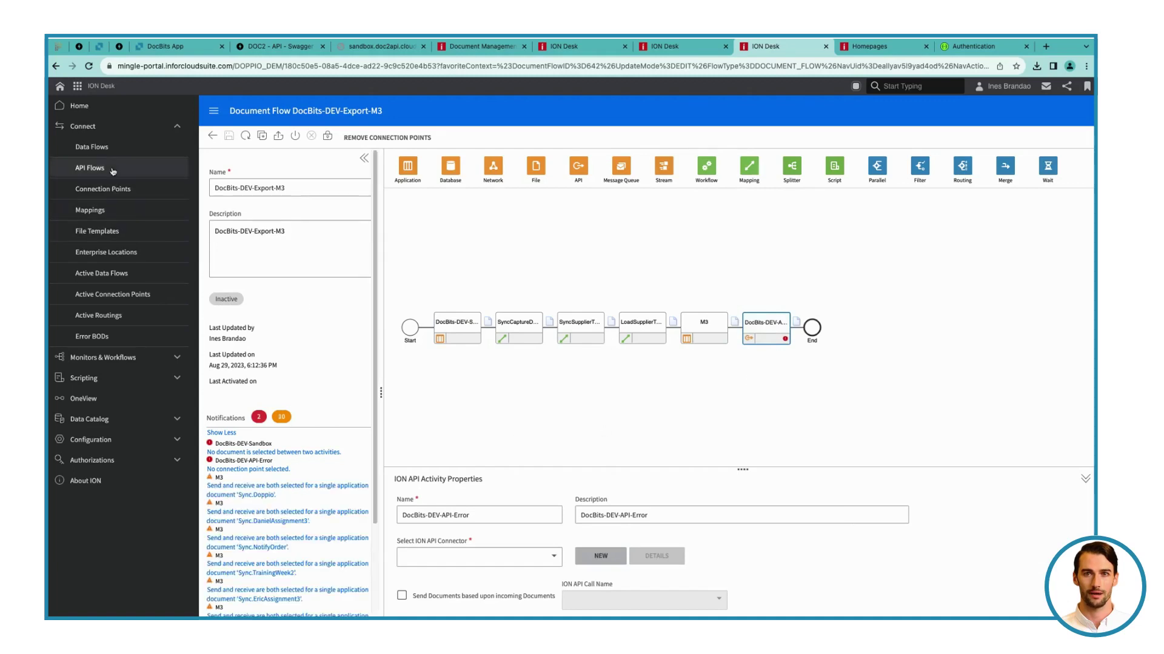
Add a new API connection point named DocBits-DEV-Sandbox-Import, with that name as its description
left_click(170, 189)
left_click(297, 206)
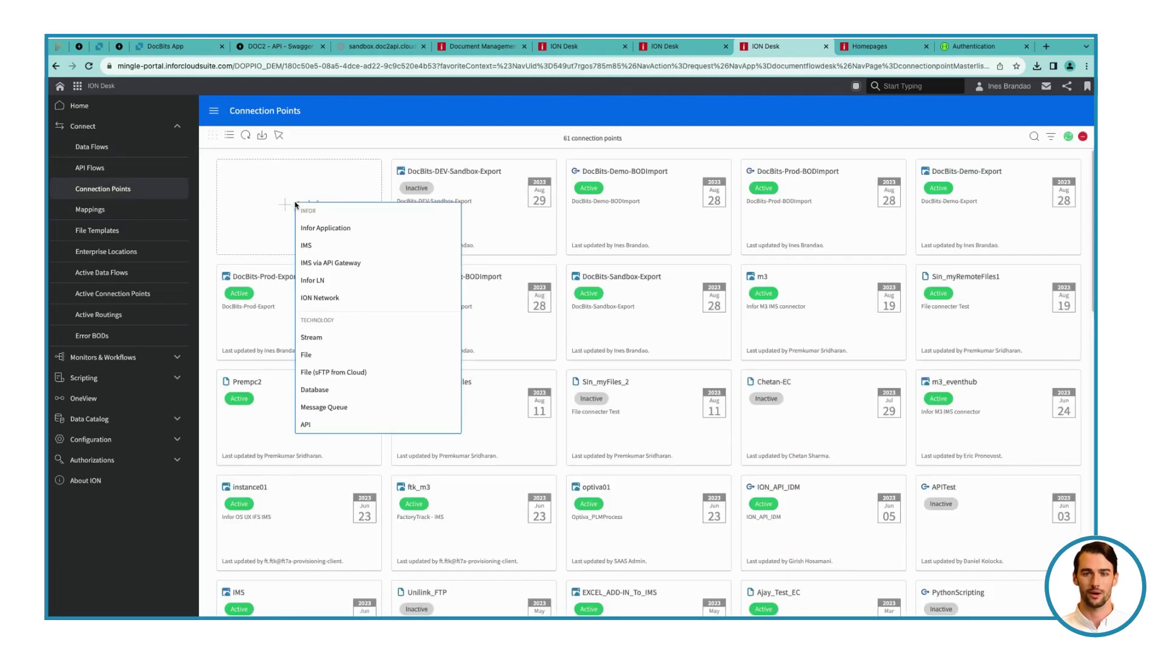
left_click(309, 426)
left_click(263, 194)
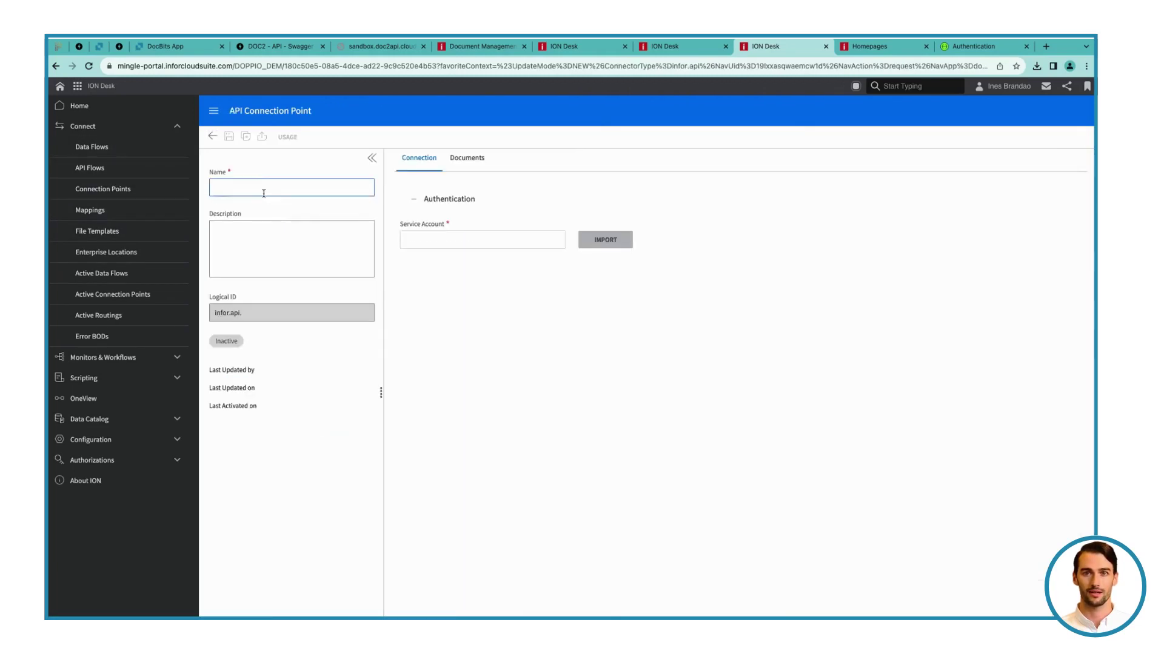
type("DocBits-DEV")
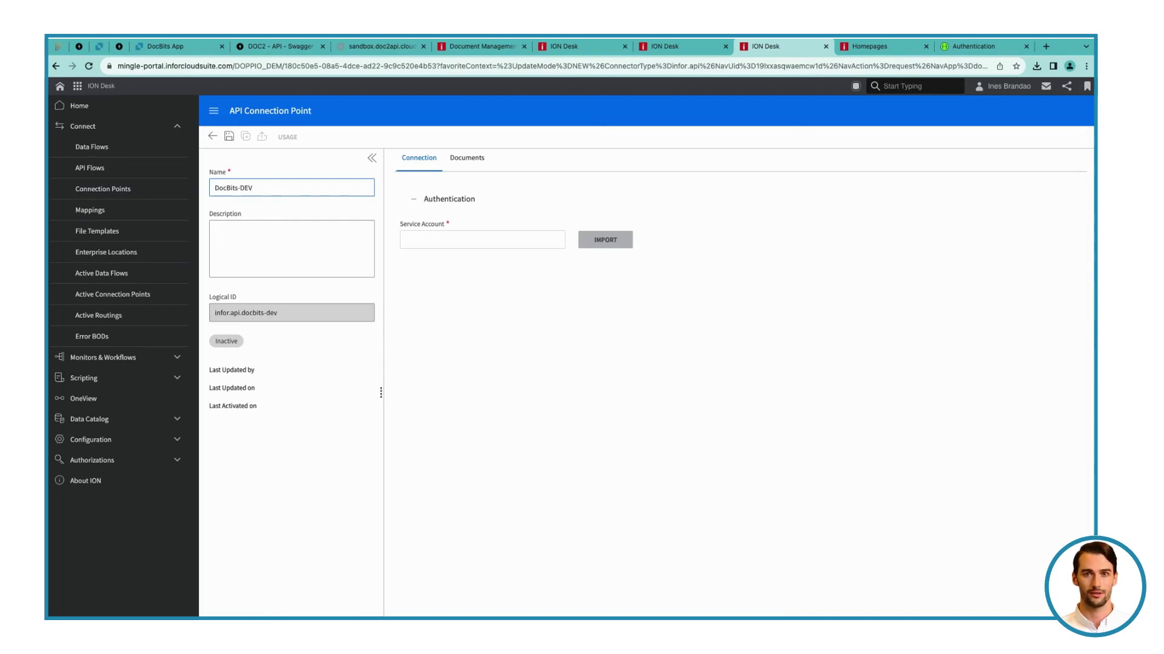
type("-Sandbox-Import")
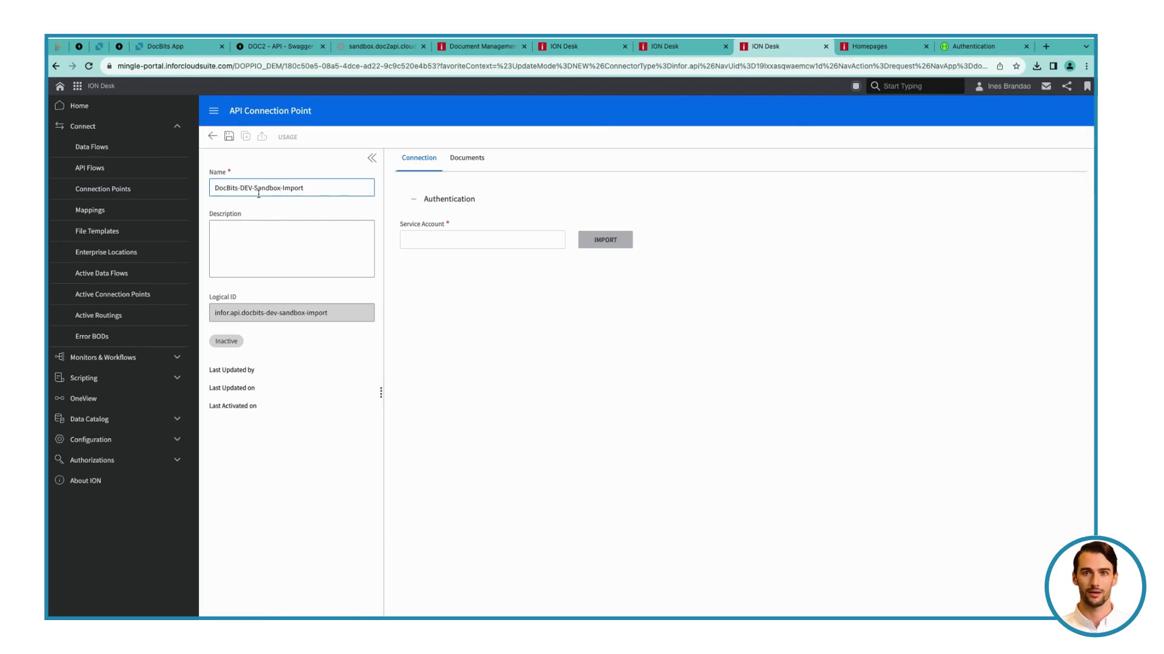
key("ctrl+a")
key("ctrl+c")
left_click(309, 236)
key("ctrl+v")
Import the service account credentials CSV file into the connection point
left_click(595, 241)
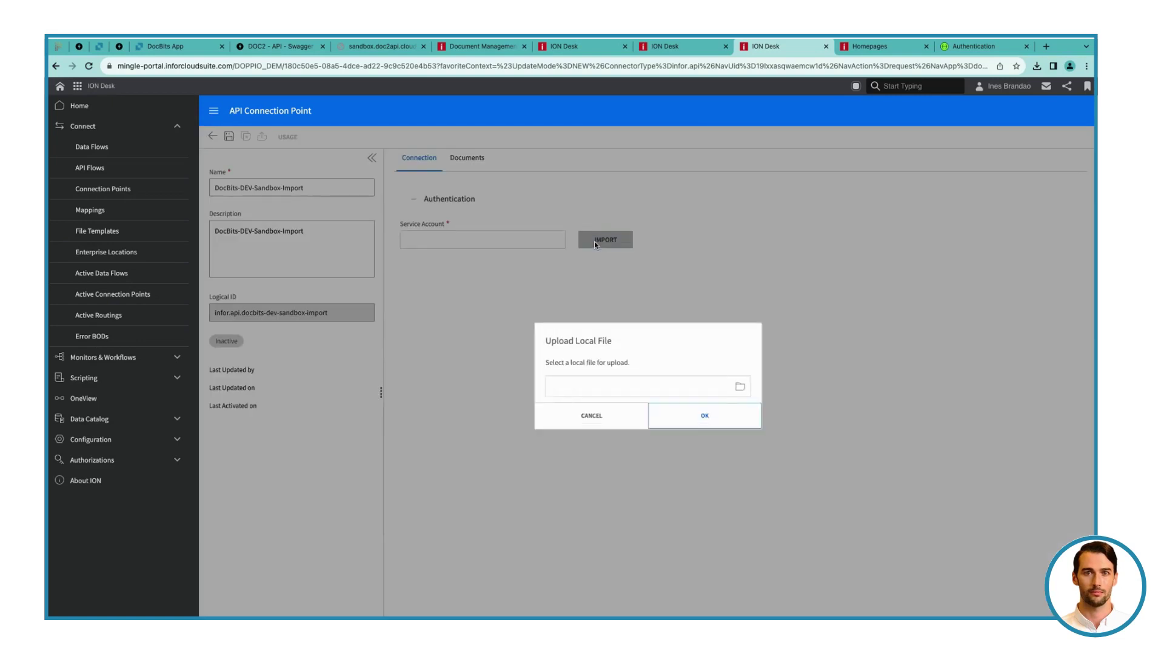
left_click(739, 387)
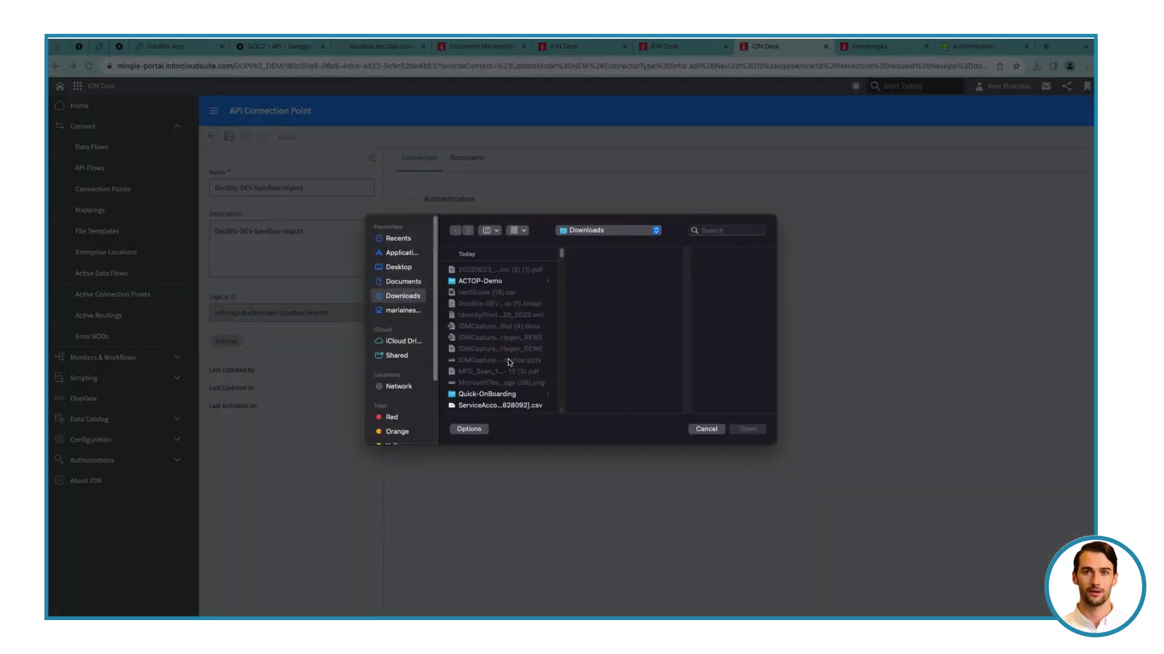
scroll(509, 362, "down", 2)
left_click(501, 375)
left_click(747, 429)
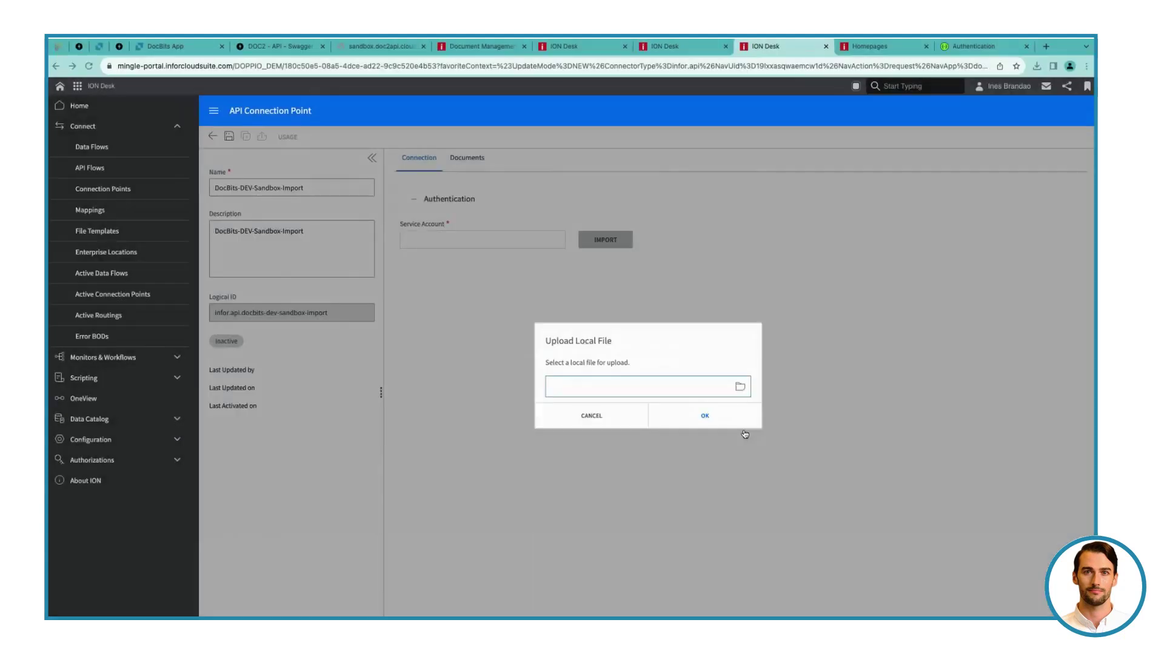
left_click(703, 419)
Add a Send to API document entry with Acknowledge.SupplierInvoice as the input document
left_click(467, 159)
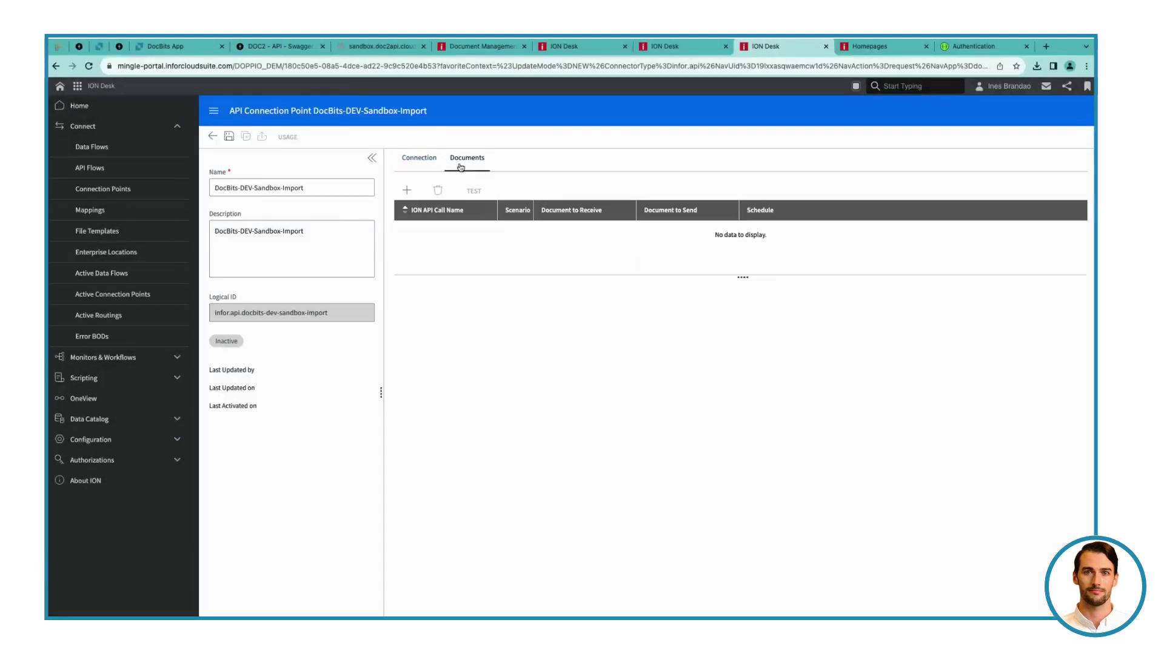
left_click(408, 192)
left_click(513, 295)
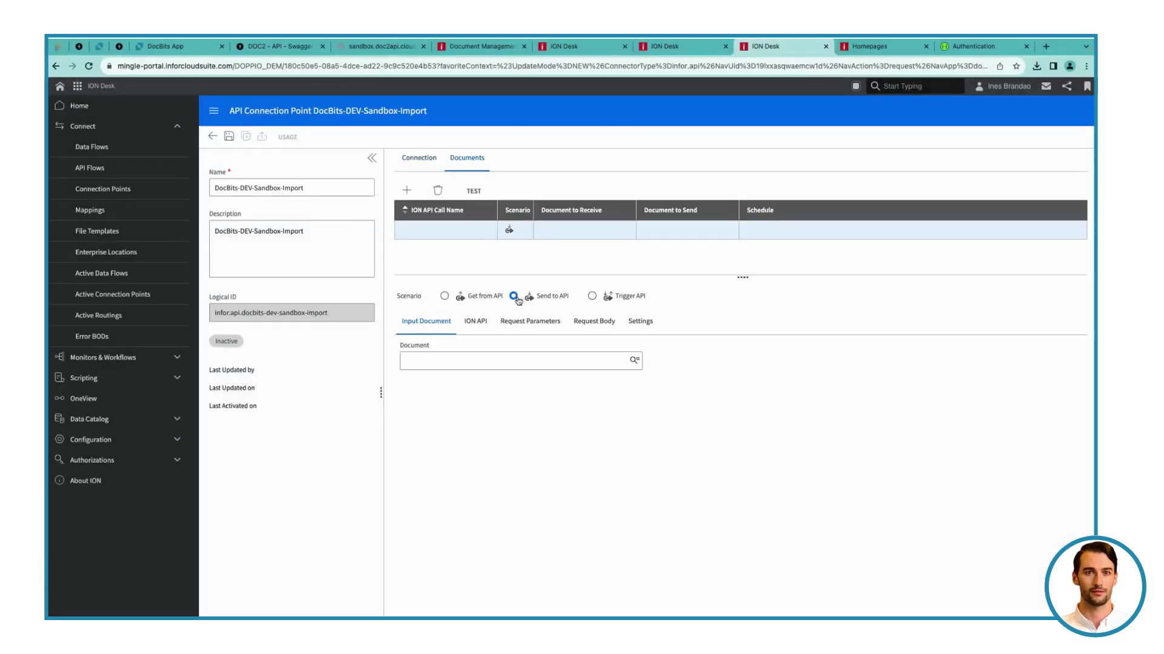
left_click(635, 363)
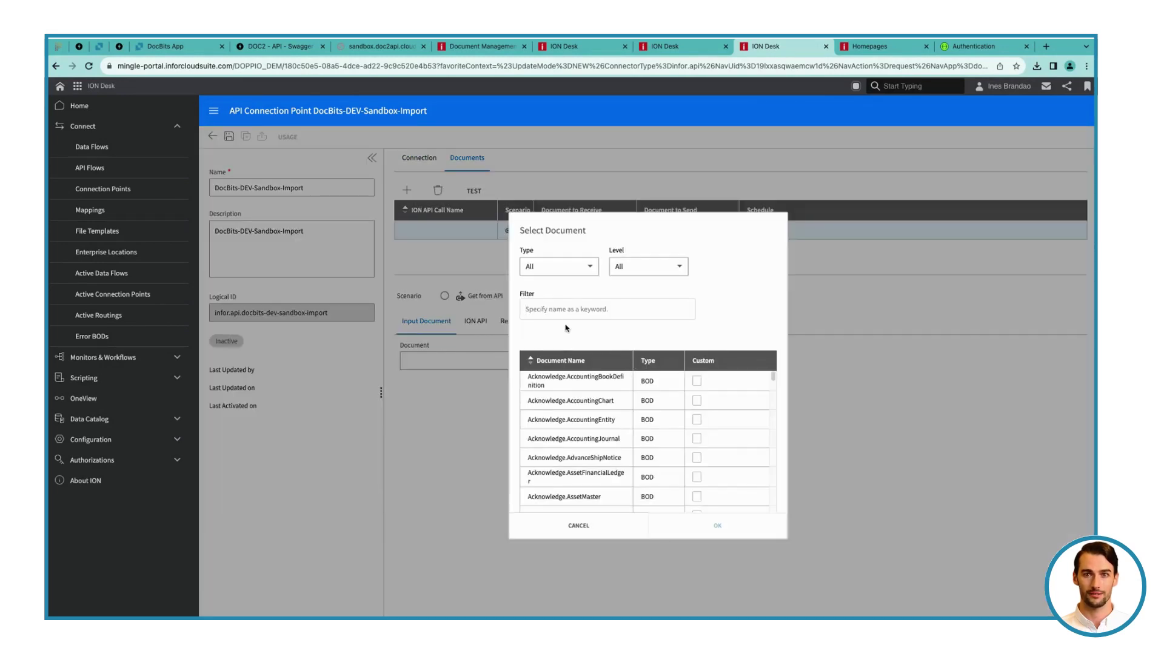
type("supplierinv")
left_click(560, 400)
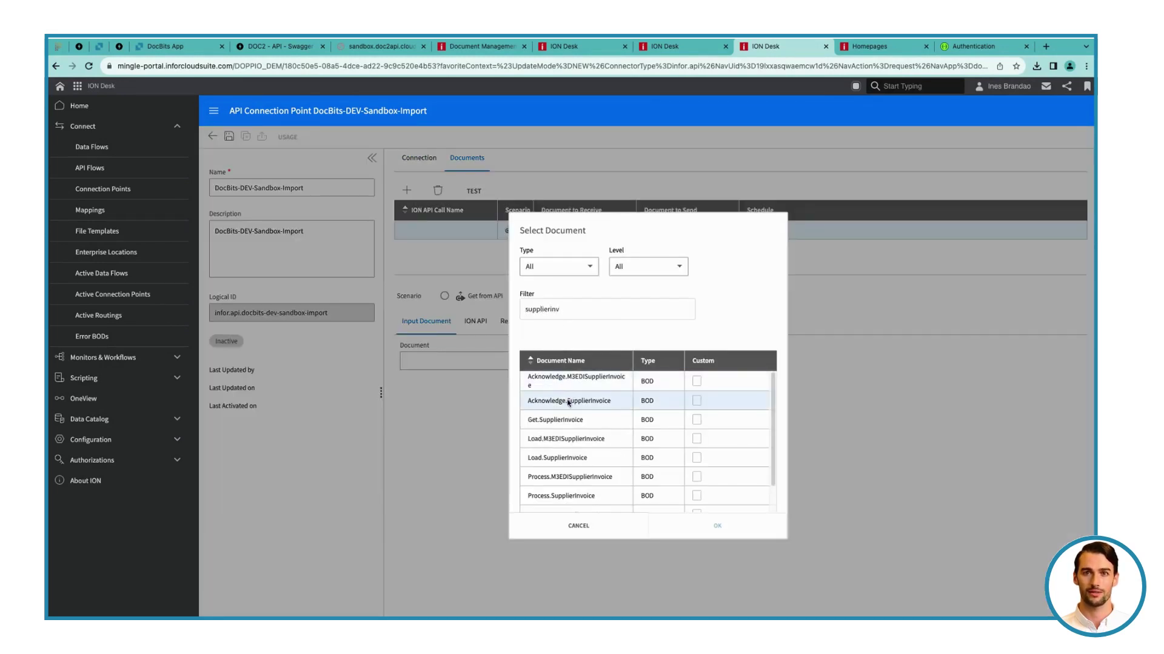
left_click(697, 528)
Set the API call to the DocBits-DEV product's ack_supplier_invoice_bod operation
left_click(476, 321)
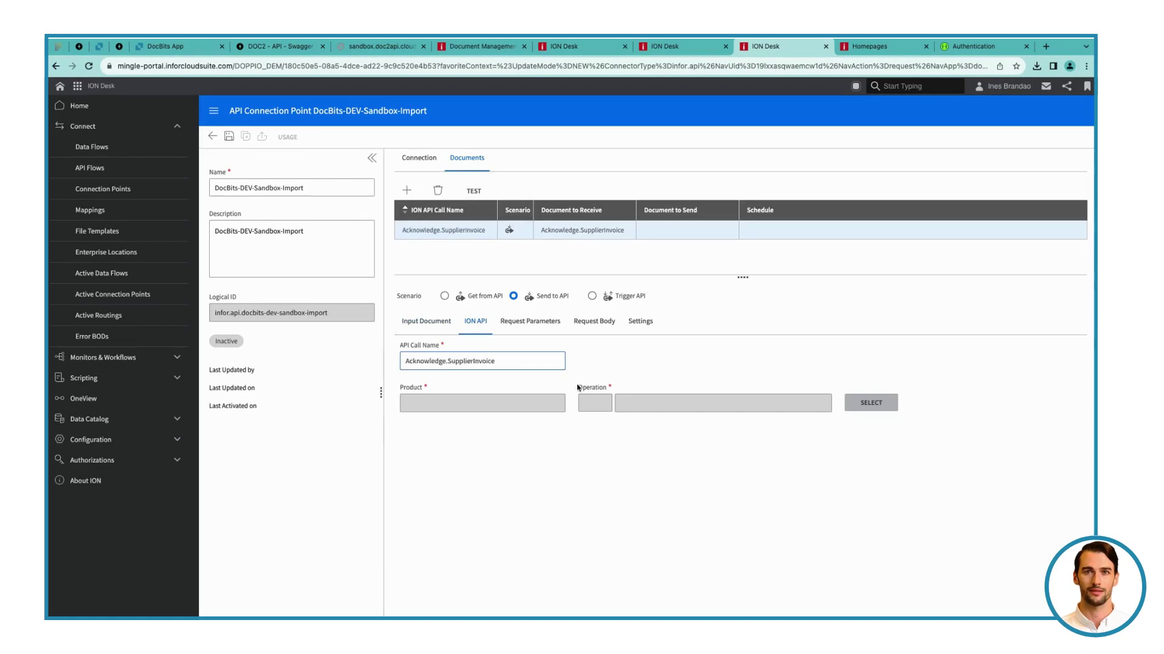
left_click(871, 403)
left_click(677, 273)
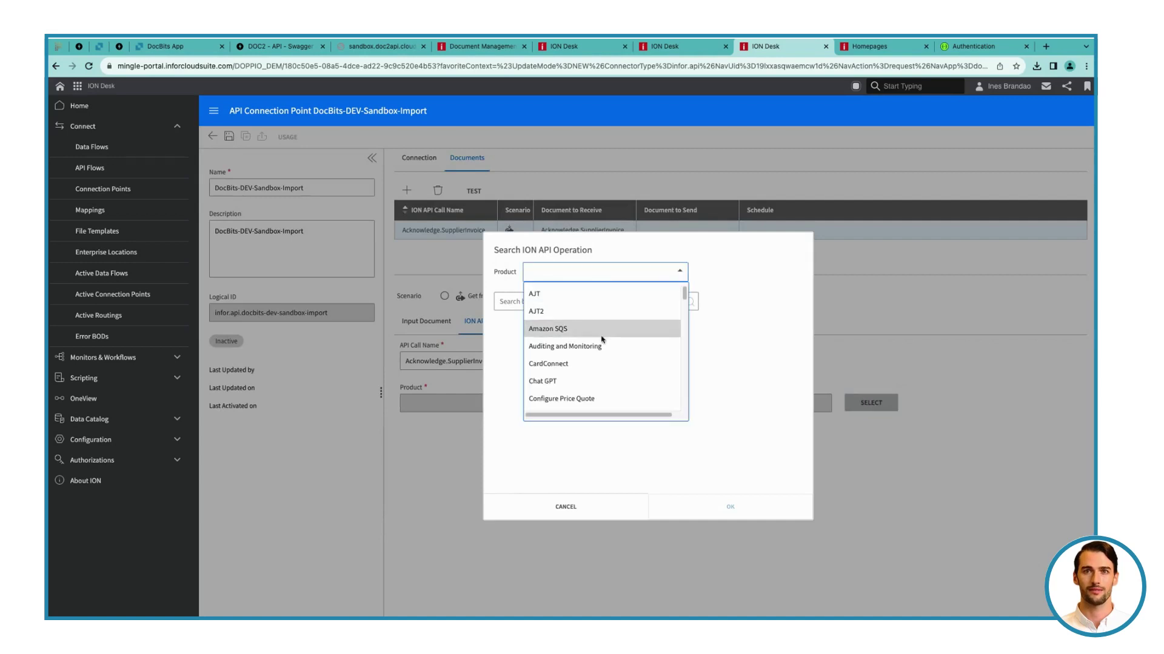
scroll(602, 339, "down", 5)
left_click(600, 340)
left_click(568, 301)
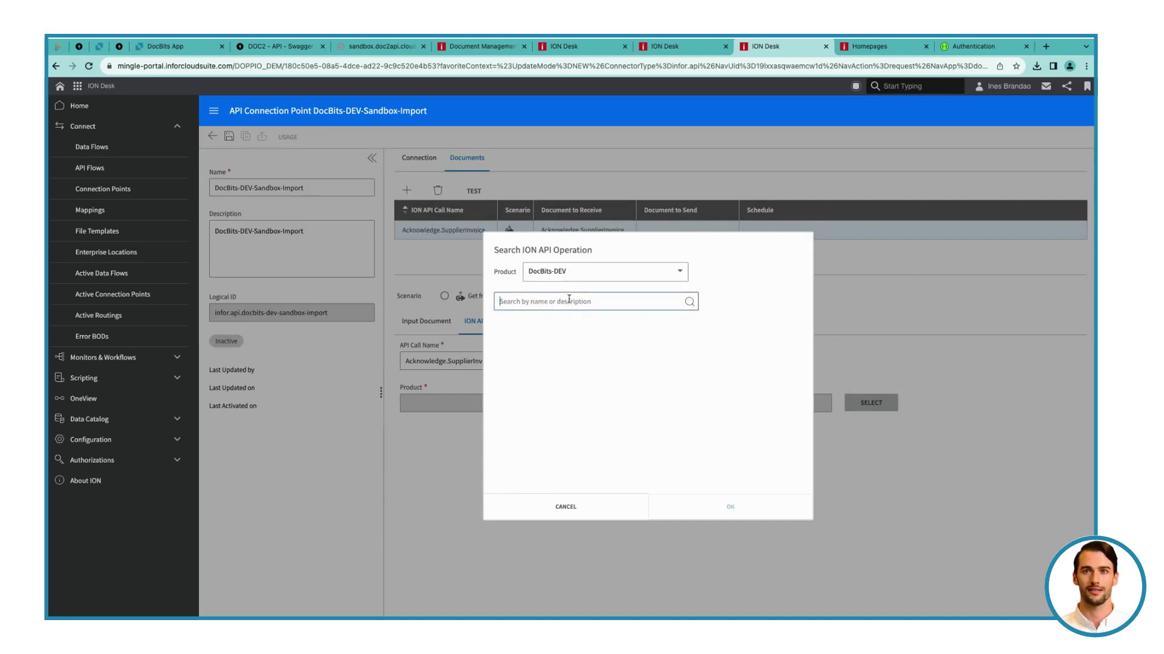
type("ack")
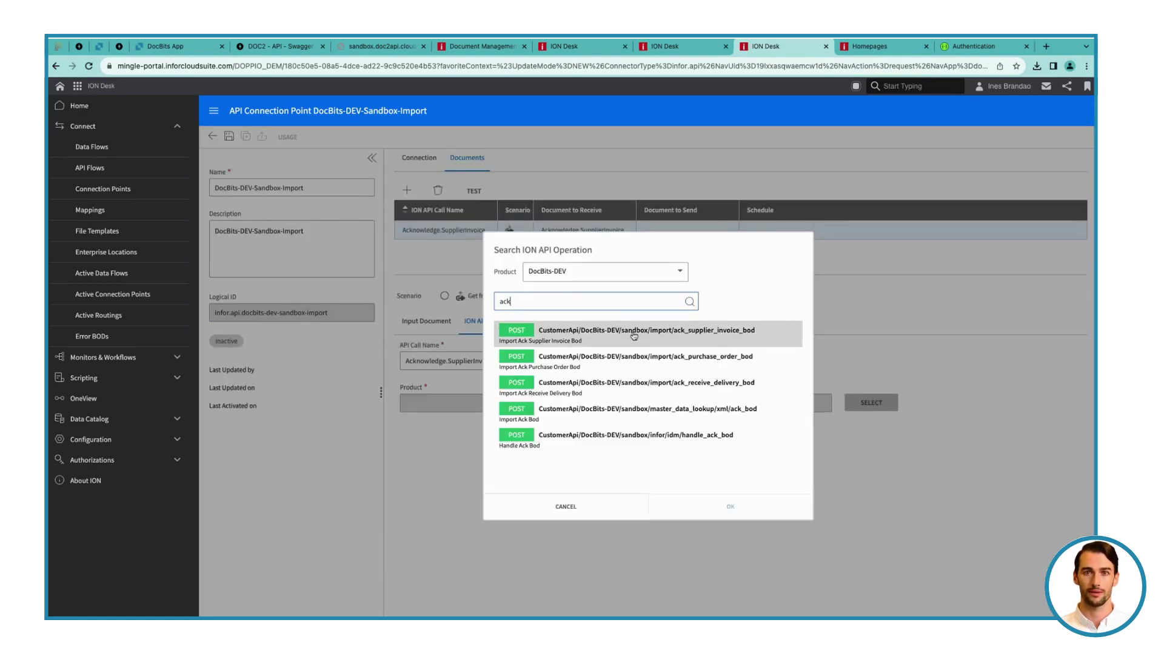
left_click(634, 337)
left_click(722, 509)
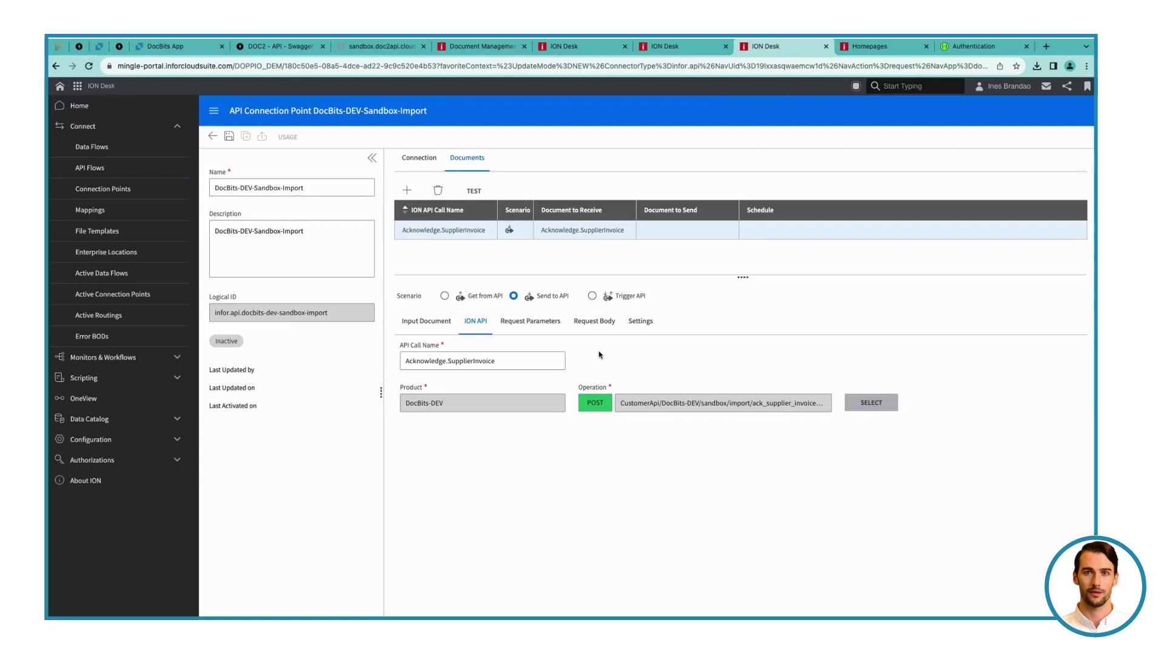
Map the input document to the file request parameter, save, and return to data flows
left_click(594, 321)
left_click(998, 415)
left_click(230, 136)
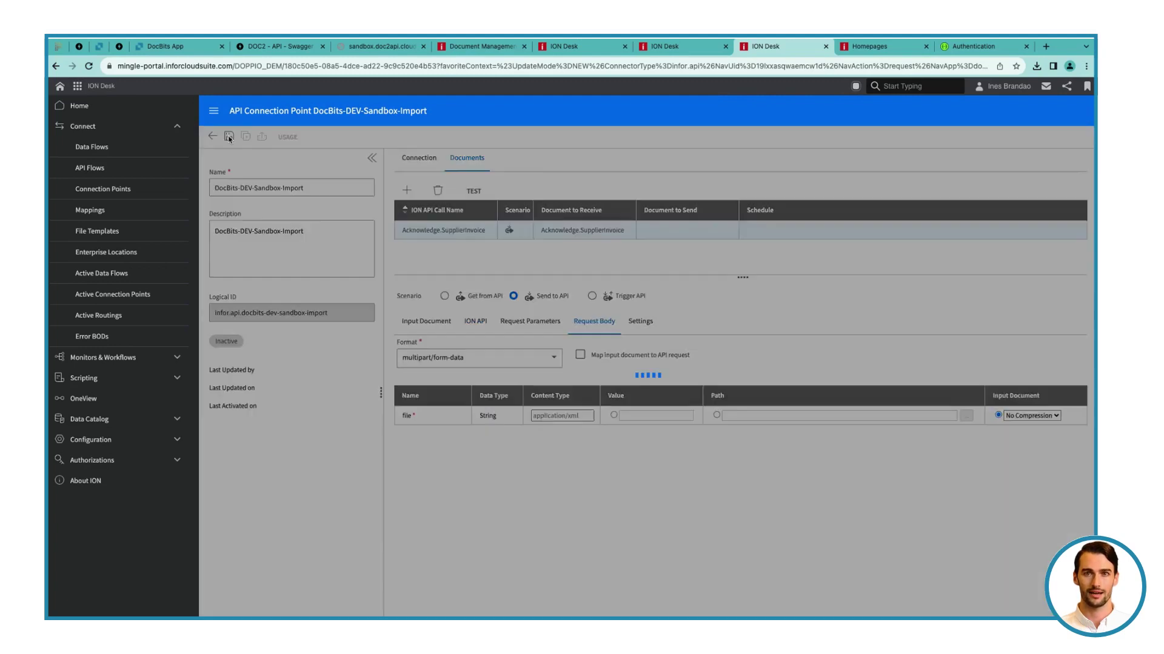
left_click(90, 147)
Give DocBits-DEV-API-Error the DocBits-DEV-Sandbox-Import connector, save the flow, and try activating it
left_click(546, 202)
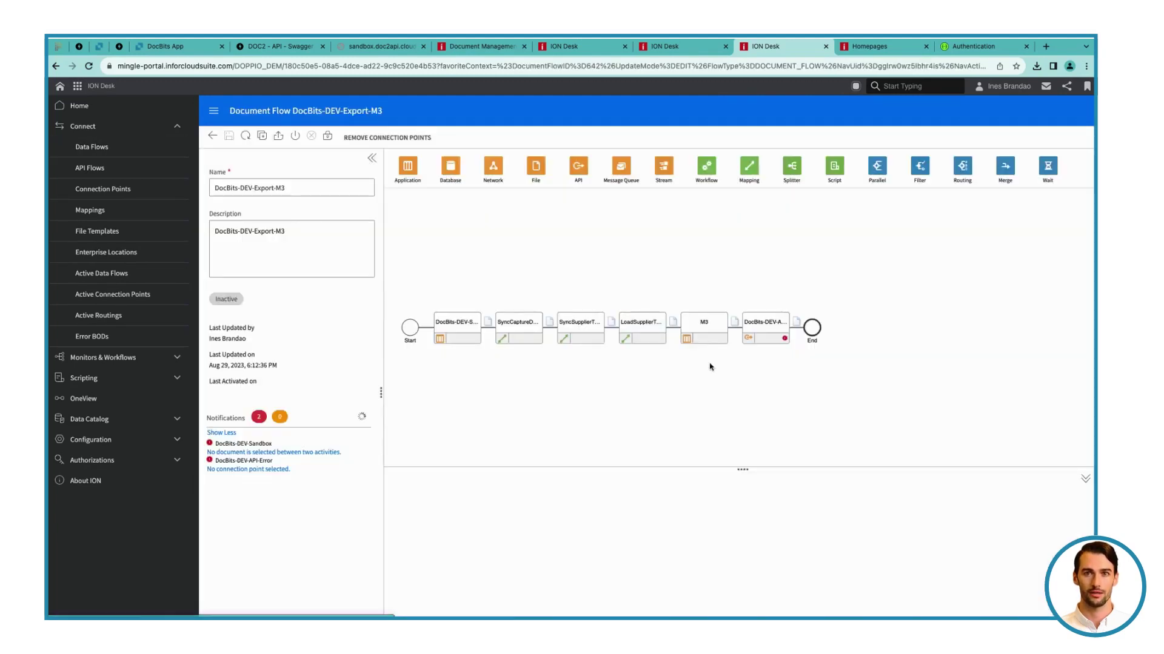
left_click(541, 558)
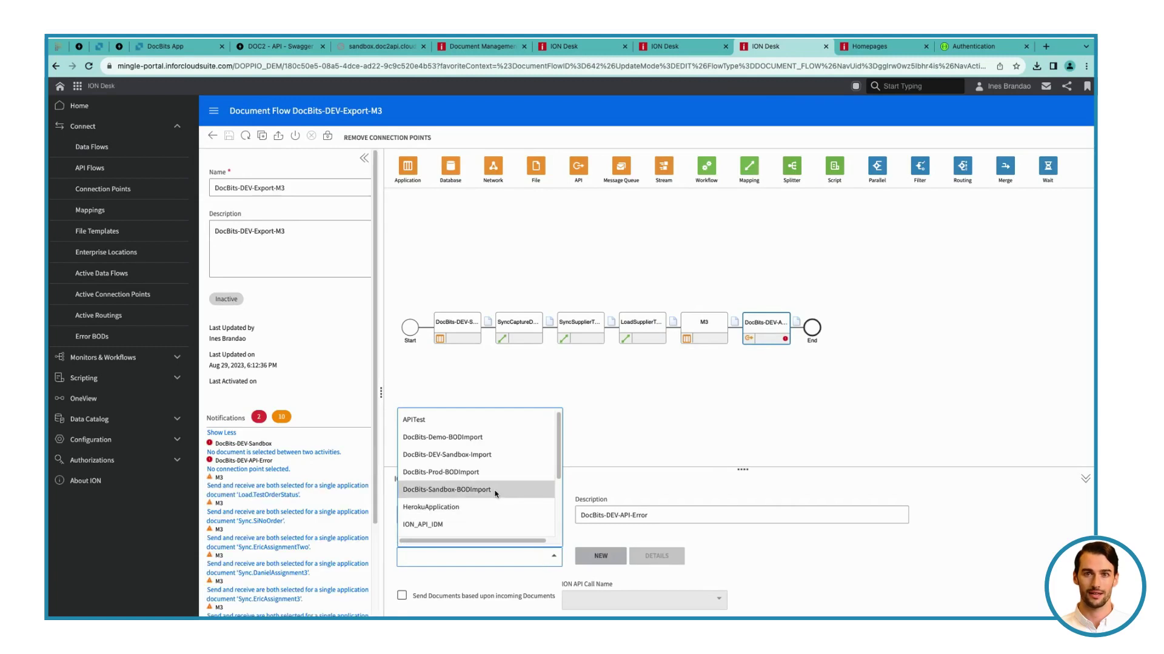
left_click(491, 455)
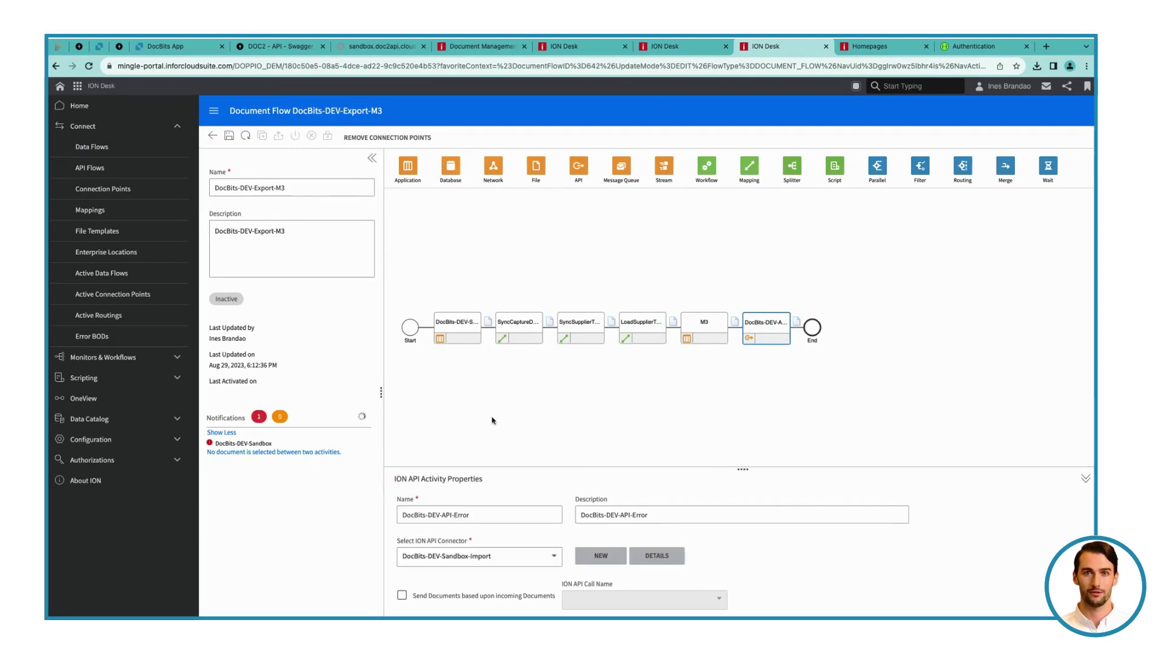
left_click(229, 136)
left_click(295, 136)
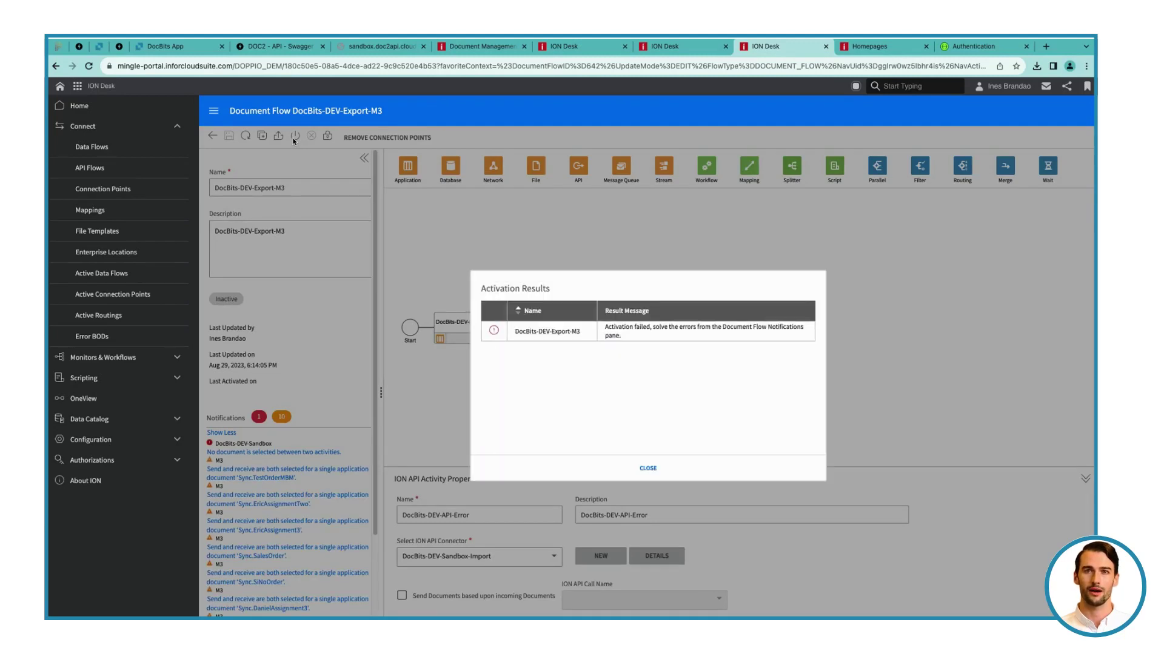
Add Sync.CaptureDocument to the link after DocBits-DEV-Sandbox and save the DocBits-DEV-Export-M3 flow
left_click(648, 469)
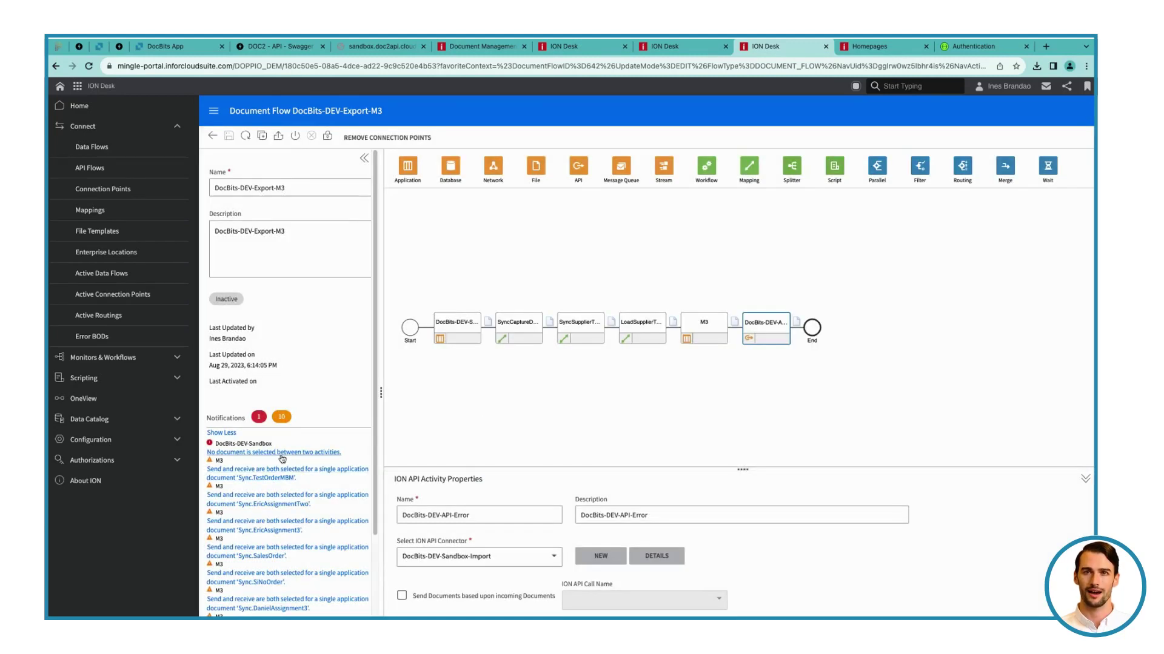
left_click(488, 323)
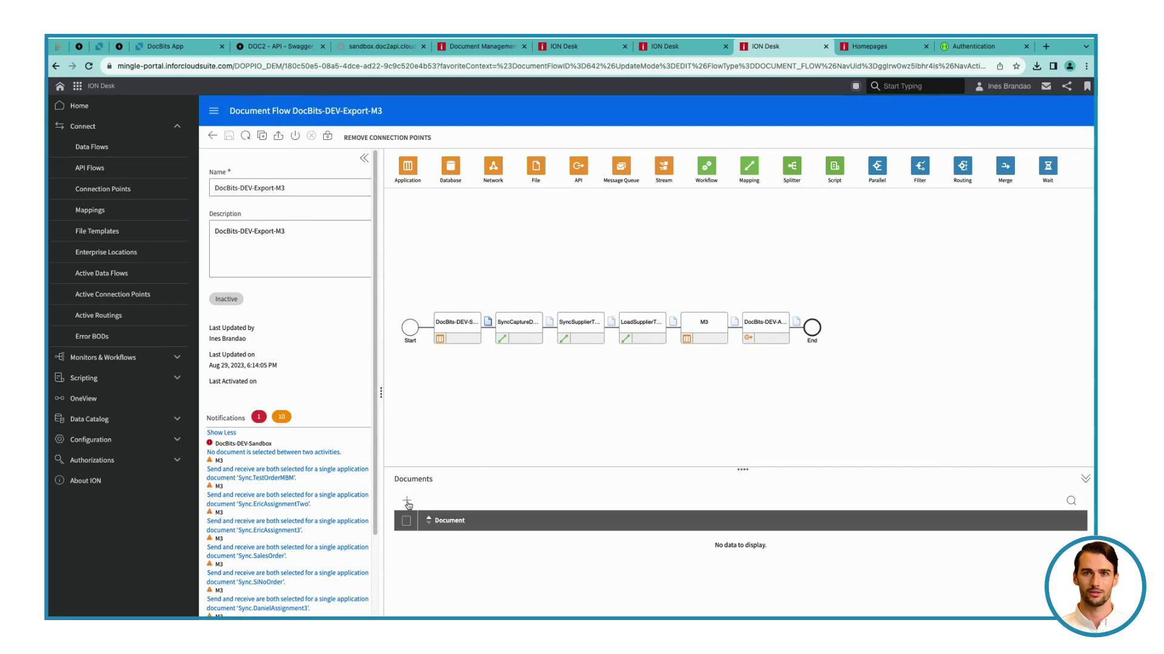
left_click(407, 501)
left_click(586, 365)
left_click(678, 495)
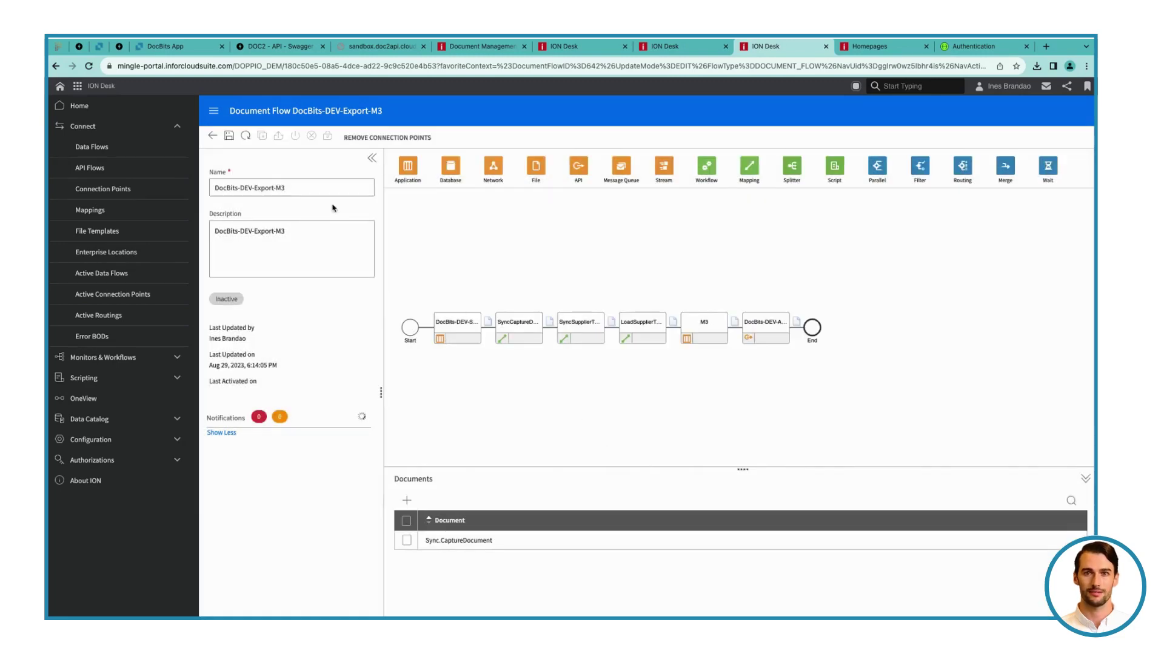
left_click(229, 136)
Activate the DocBits-DEV-Export-M3 document flow
left_click(292, 137)
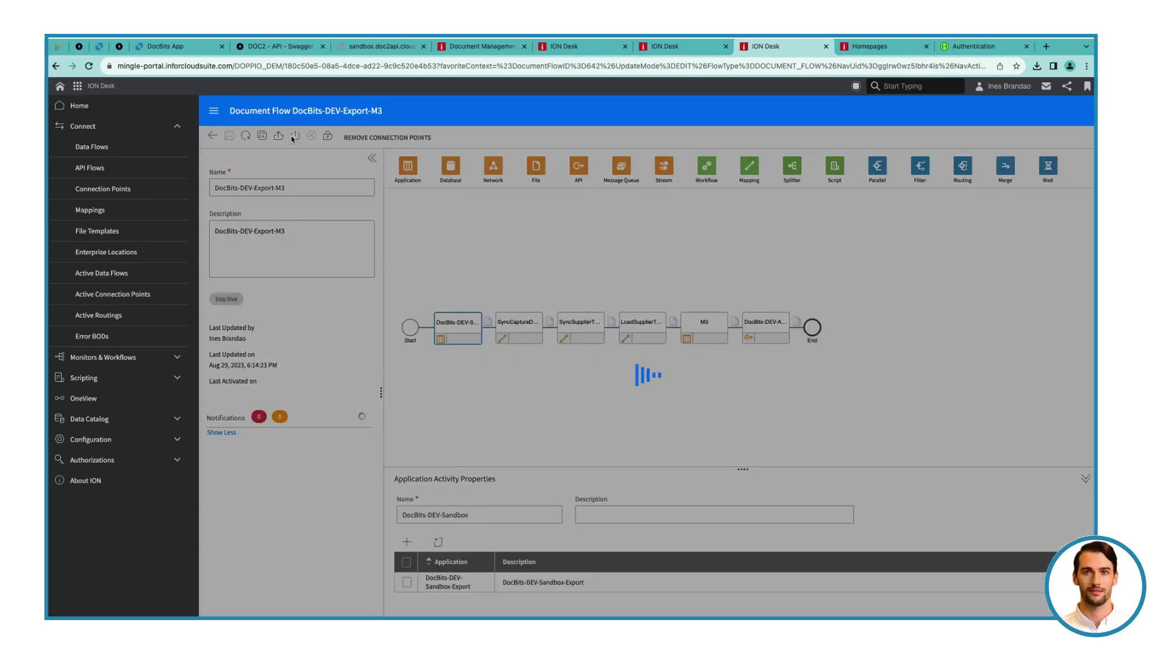